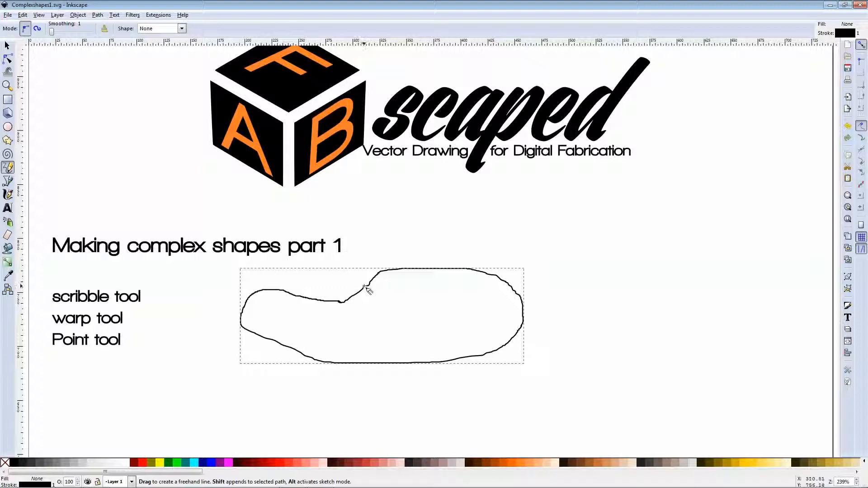
Step: Draw a long, nearly horizontal freehand line above the closed outline with smoothing at 1
scroll(370, 288, "up", 8)
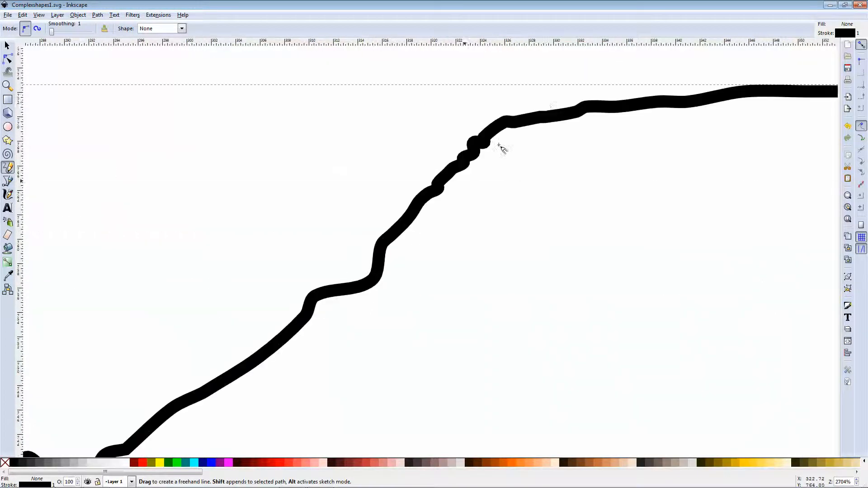
scroll(531, 163, "down", 1)
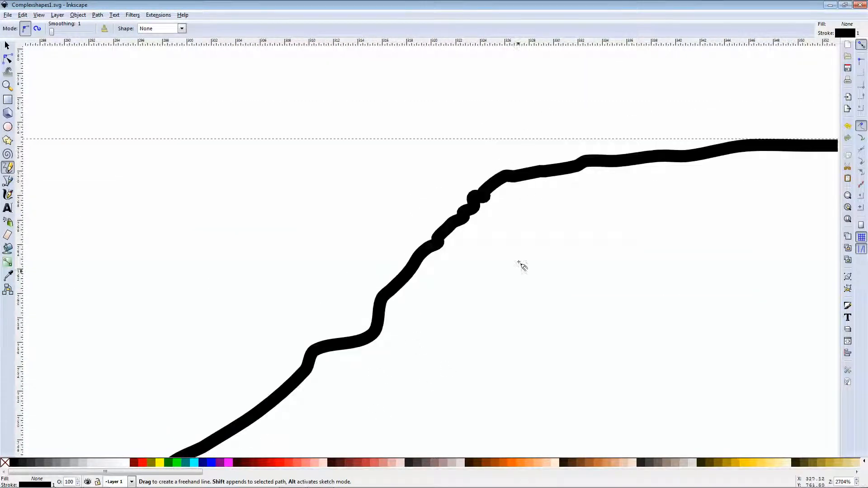
scroll(457, 219, "down", 7)
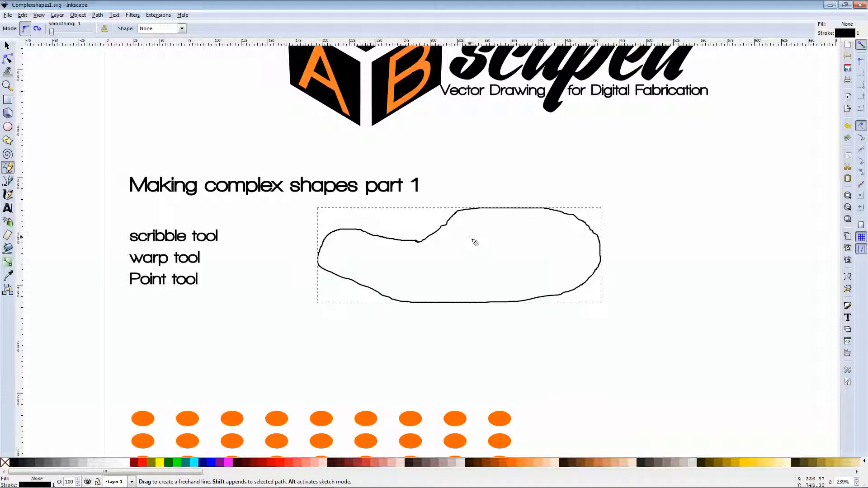
left_click_drag(457, 191, 511, 188)
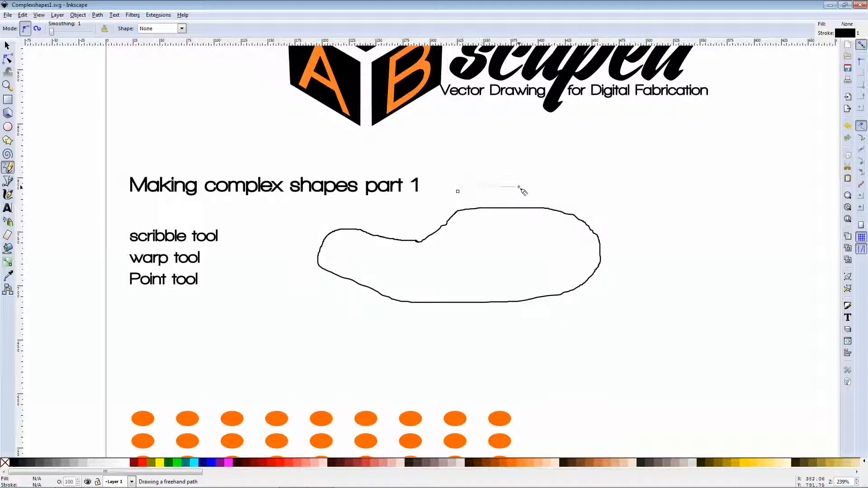
left_click_drag(594, 187, 659, 186)
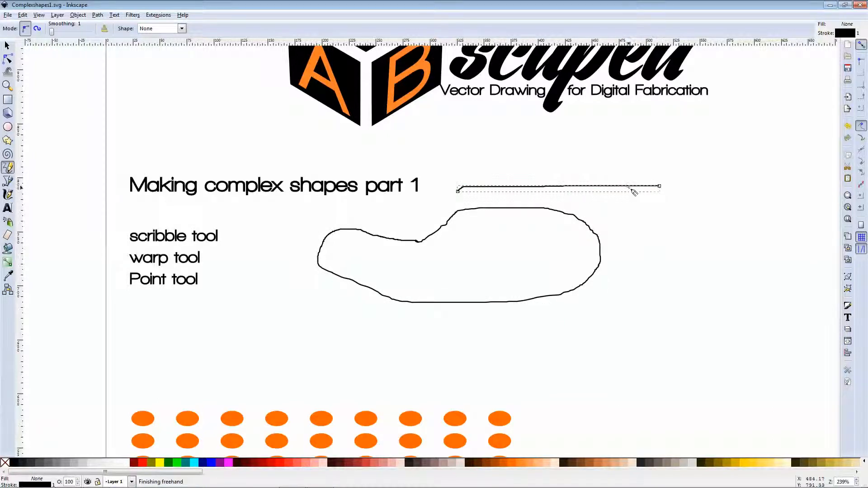
Step: Inspect the kinks along the freehand test line up close and delete the line
scroll(550, 192, "up", 3, "ctrl")
scroll(304, 189, "up", 1, "ctrl")
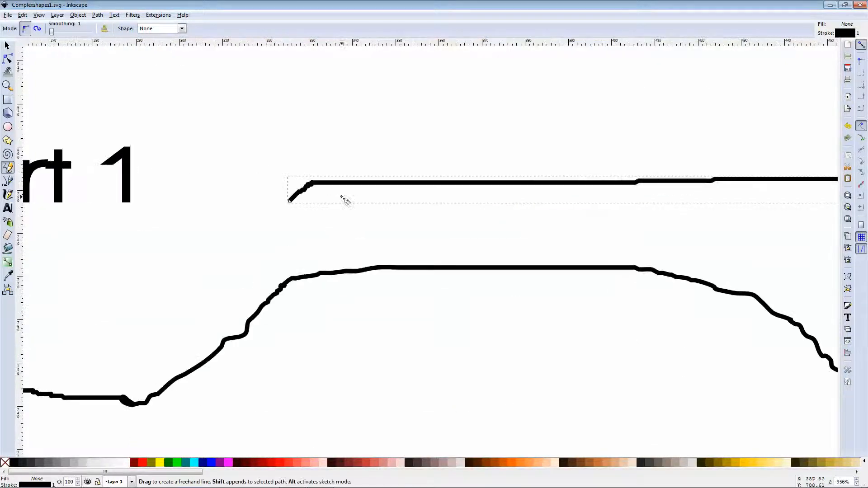
scroll(741, 187, "up", 2, "ctrl")
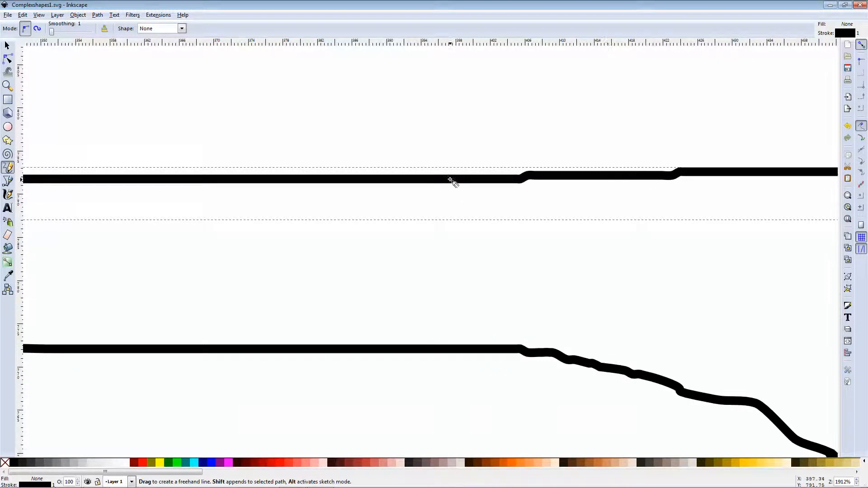
scroll(301, 193, "down", 3, "ctrl")
scroll(504, 196, "down", 1, "ctrl")
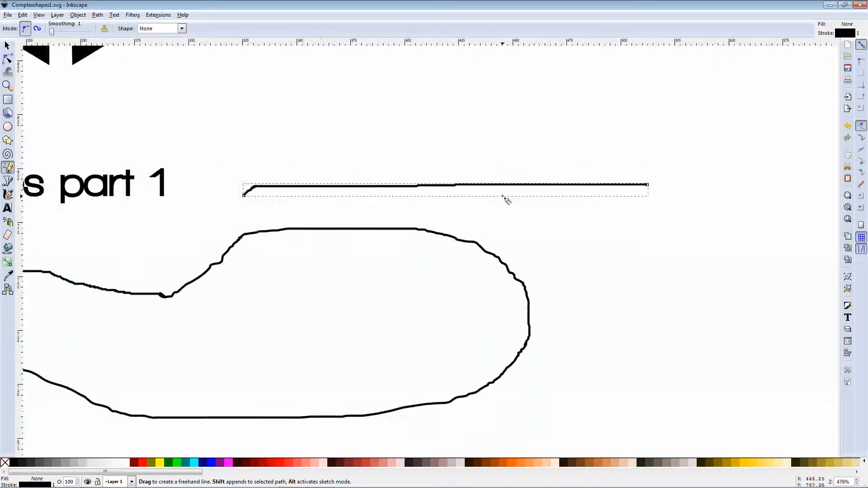
scroll(496, 212, "down", 1, "ctrl")
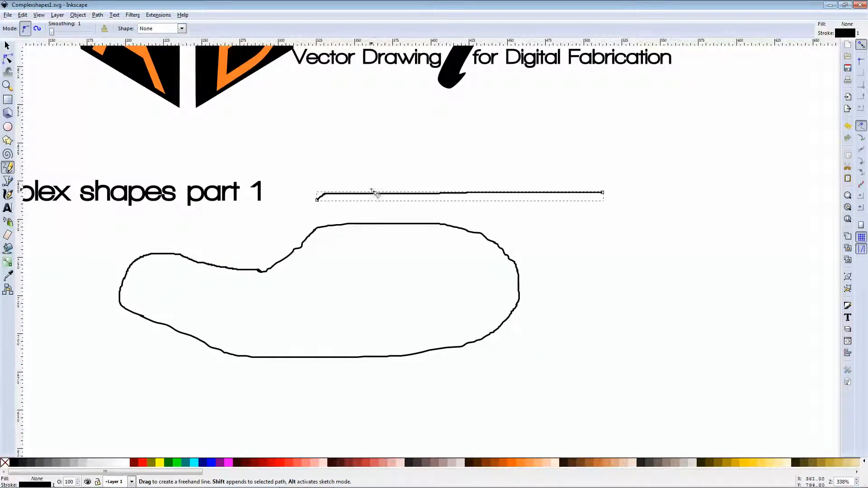
key("Delete")
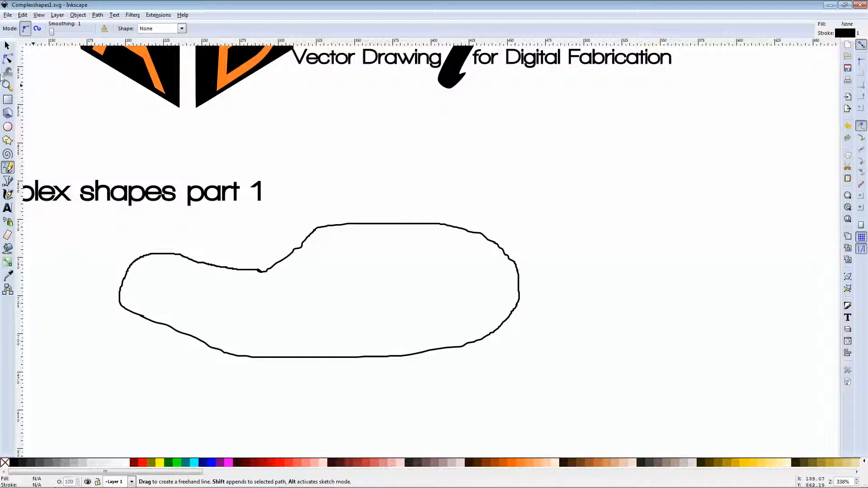
Step: Delete the closed freehand outline and undo the deletion
left_click(7, 45)
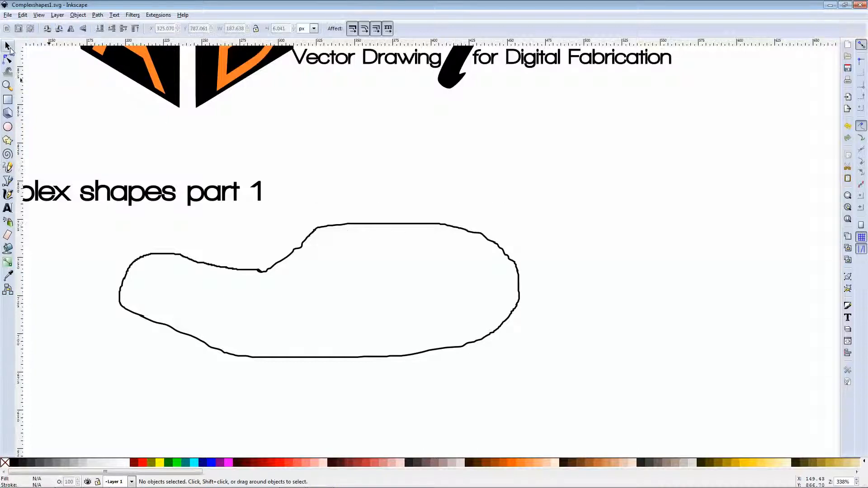
left_click(378, 224)
key("Delete")
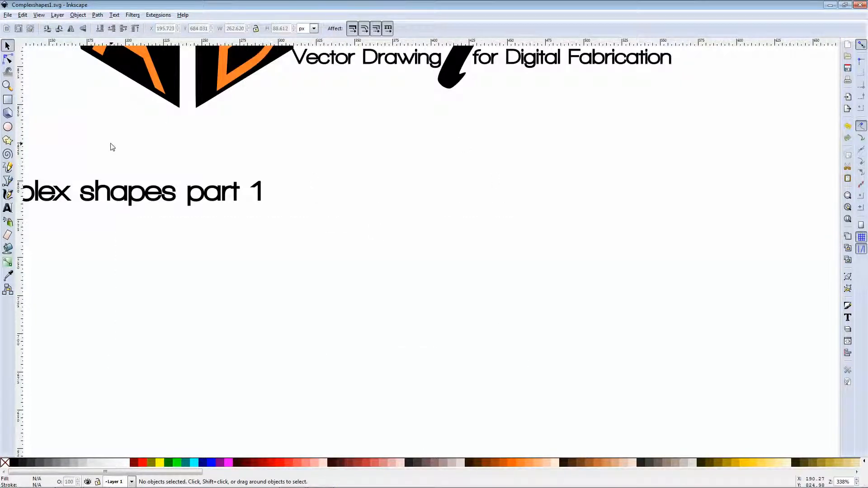
key("ctrl+z")
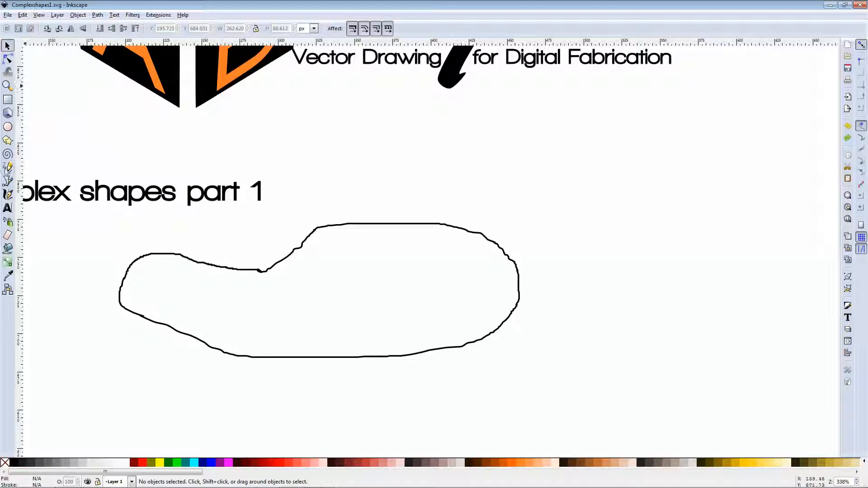
Step: Set the freehand smoothing to 41 and draw a closed outline about 234 by 100 px overlapping the rough one
left_click(8, 168)
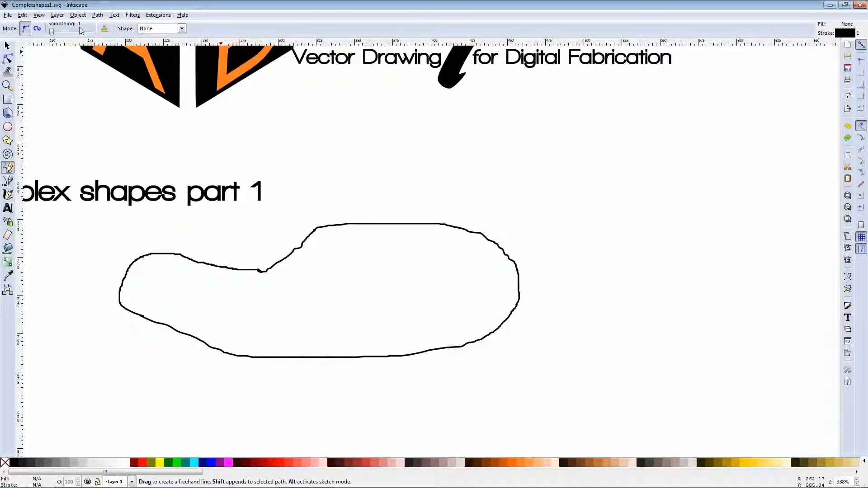
left_click_drag(53, 33, 68, 35)
mouse_move(344, 197)
left_mouse_down()
mouse_move(476, 186)
mouse_move(506, 195)
mouse_move(541, 232)
mouse_move(542, 294)
mouse_move(526, 310)
mouse_move(474, 327)
mouse_move(393, 335)
mouse_move(235, 332)
mouse_move(213, 320)
mouse_move(193, 280)
mouse_move(206, 257)
mouse_move(305, 251)
mouse_move(323, 245)
mouse_move(347, 196)
left_mouse_up()
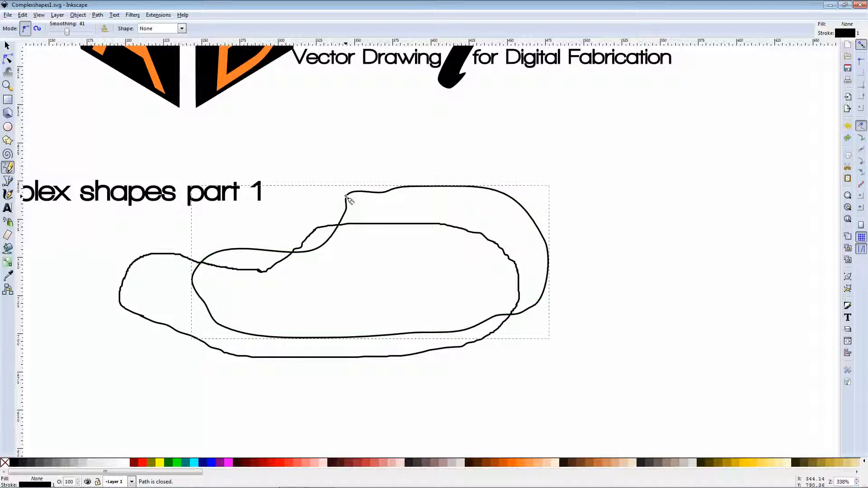
scroll(393, 212, "up", 4)
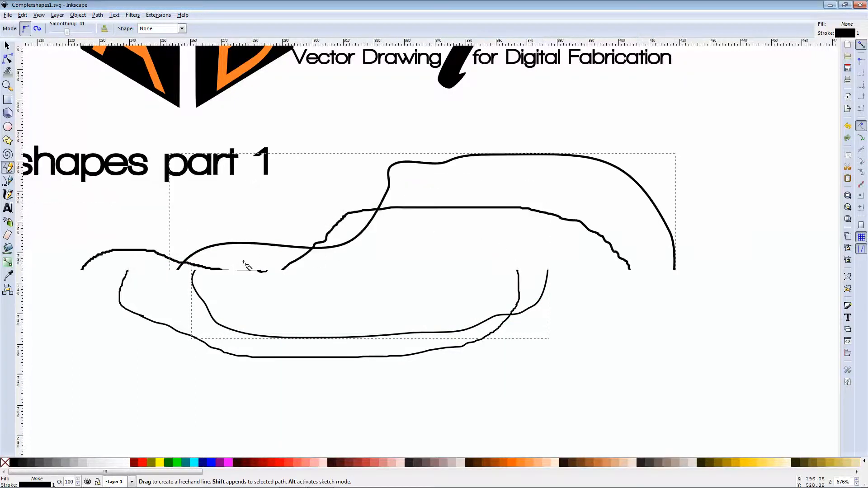
scroll(393, 212, "down", 2)
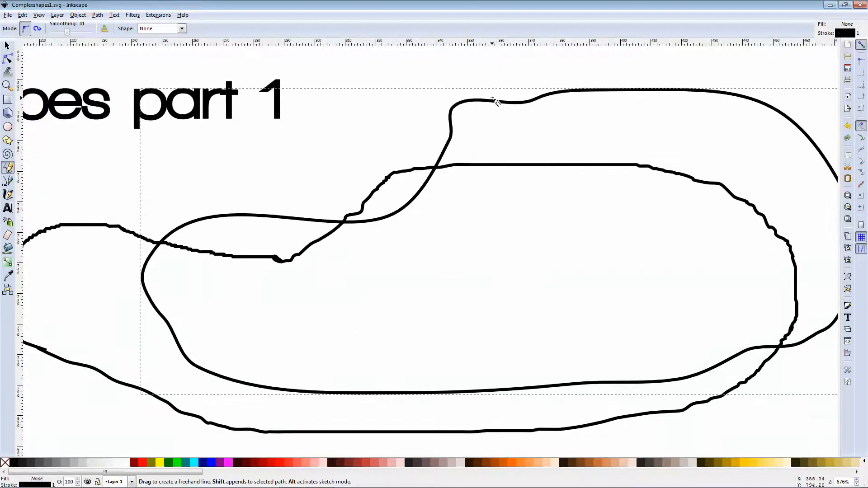
Step: Move the smoother outline below and to the right of the rough one, to about X 341, Y 594 px, and deselect it
left_click(6, 46)
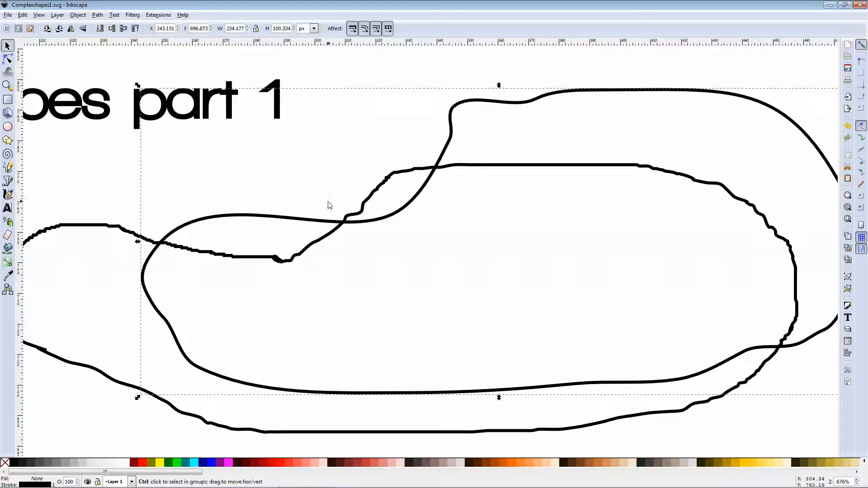
scroll(362, 212, "down", 2)
left_click_drag(439, 159, 605, 314)
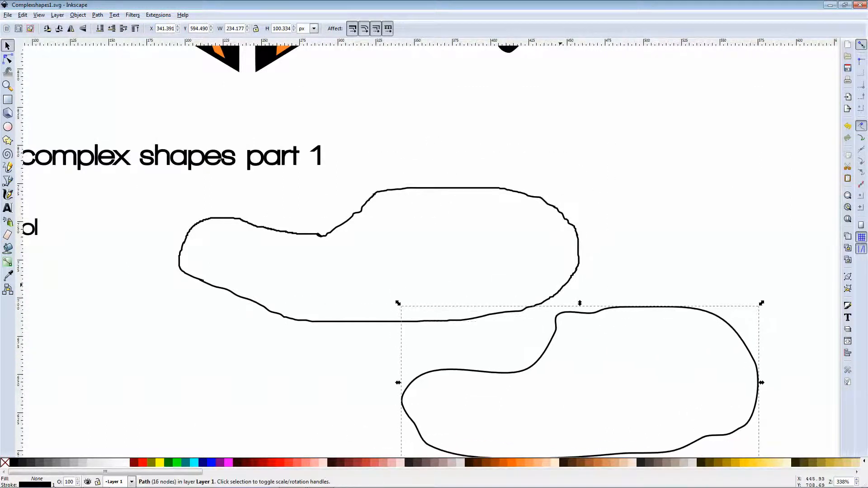
scroll(612, 311, "down", 1)
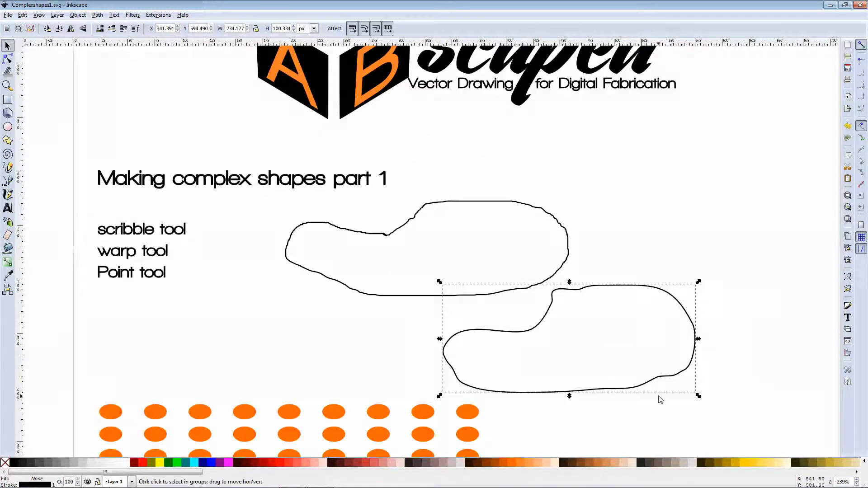
scroll(645, 381, "up", 2)
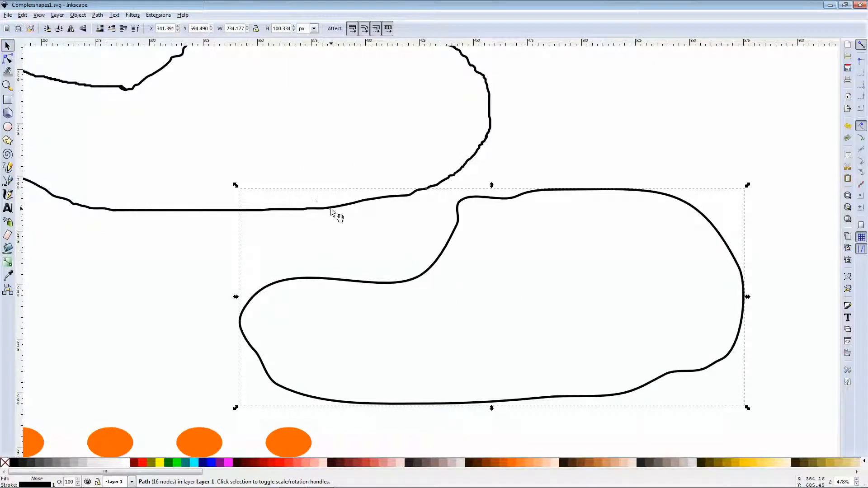
left_click(46, 275)
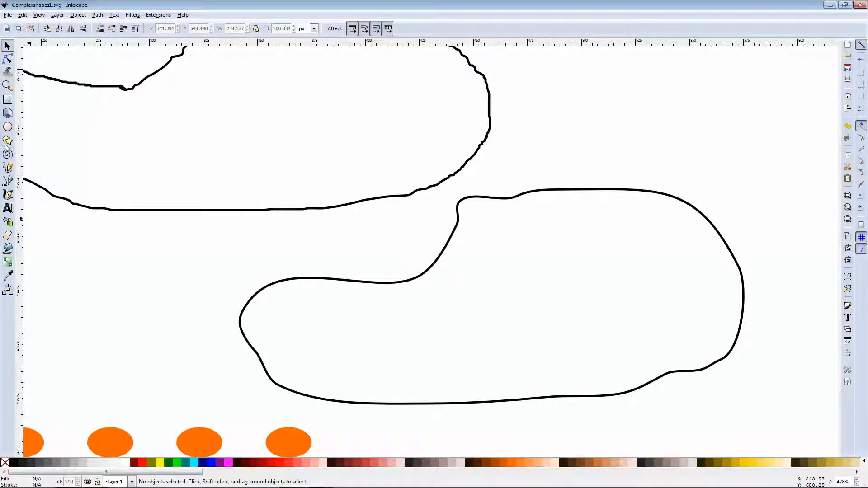
Step: Set the freehand smoothing to 70 and draw another closed outline overlapping the two existing ones
left_click(7, 167)
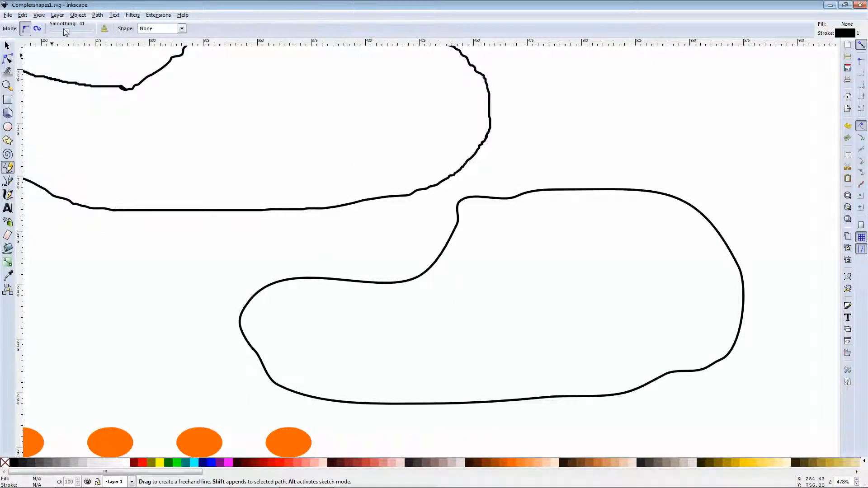
left_click_drag(67, 31, 77, 31)
mouse_move(178, 238)
left_mouse_down()
mouse_move(251, 193)
mouse_move(443, 151)
mouse_move(623, 297)
mouse_move(460, 381)
mouse_move(338, 348)
mouse_move(182, 374)
mouse_move(158, 335)
mouse_move(143, 227)
mouse_move(154, 220)
mouse_move(179, 239)
left_mouse_up()
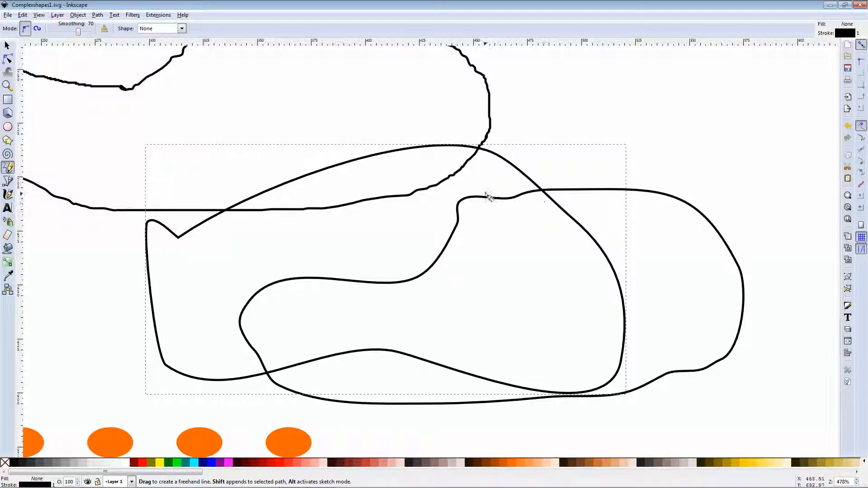
scroll(456, 247, "down", 1)
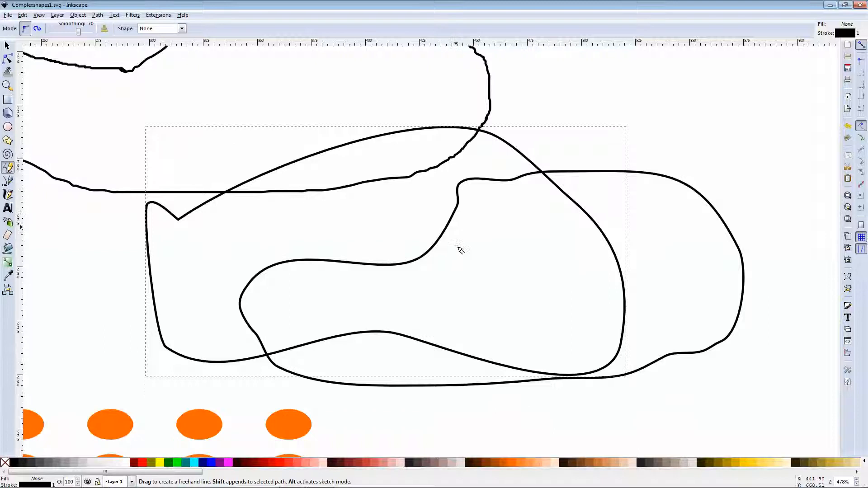
scroll(457, 247, "up", 2)
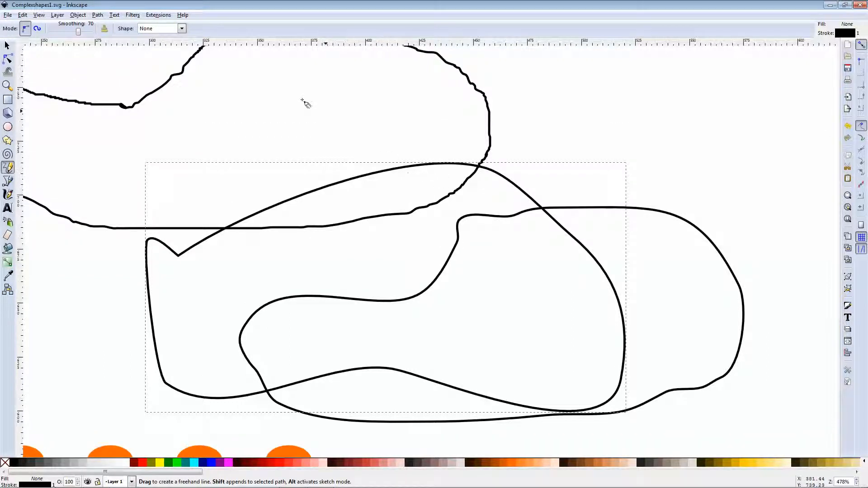
Step: Set the freehand stroke shape to Triangle in and draw a large arc bulging right, beside the outlines
left_click(182, 30)
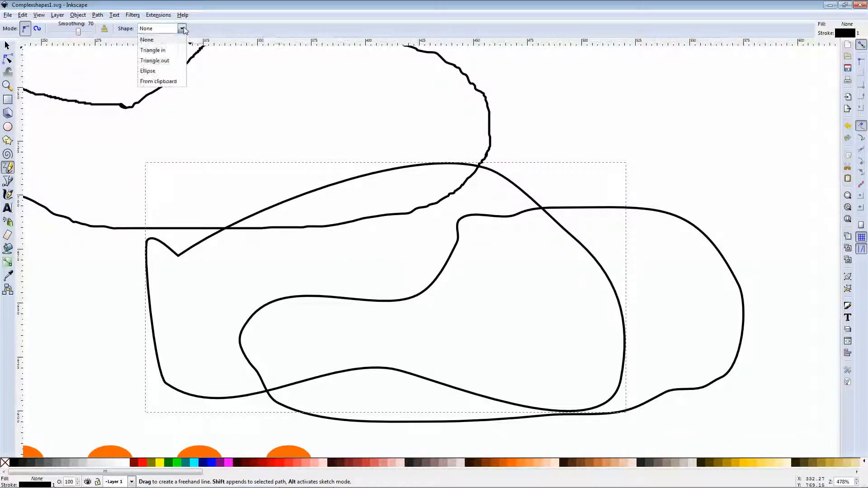
left_click(156, 51)
scroll(399, 182, "down", 1)
mouse_move(579, 124)
left_mouse_down()
mouse_move(640, 145)
mouse_move(677, 207)
mouse_move(662, 343)
mouse_move(615, 379)
mouse_move(543, 398)
left_mouse_up()
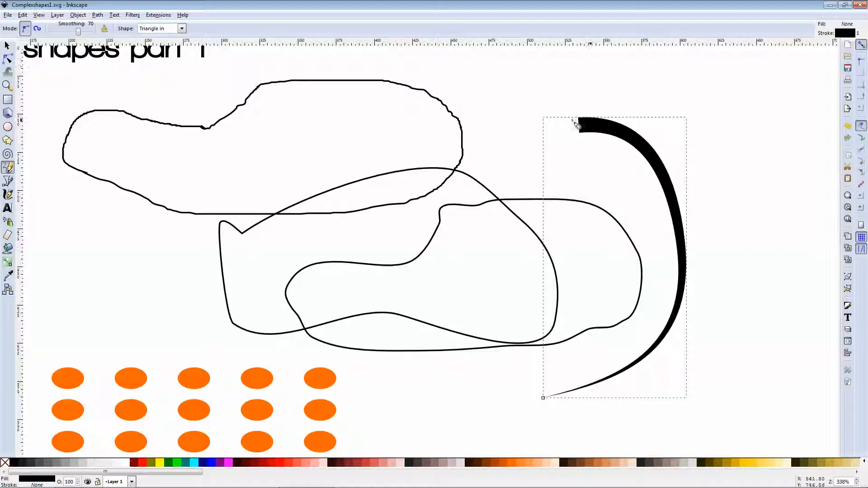
Step: Set the freehand stroke shape to Triangle out and draw a smaller right-bulging arc across the overlapping outlines
left_click(181, 28)
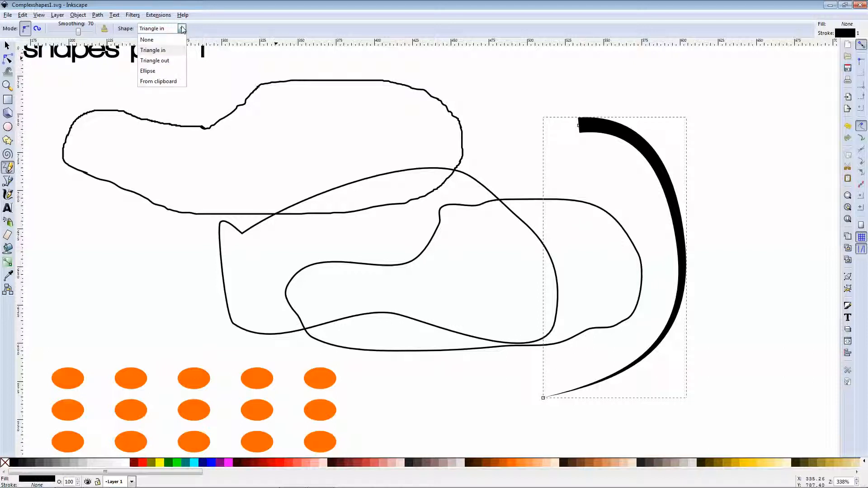
left_click(171, 62)
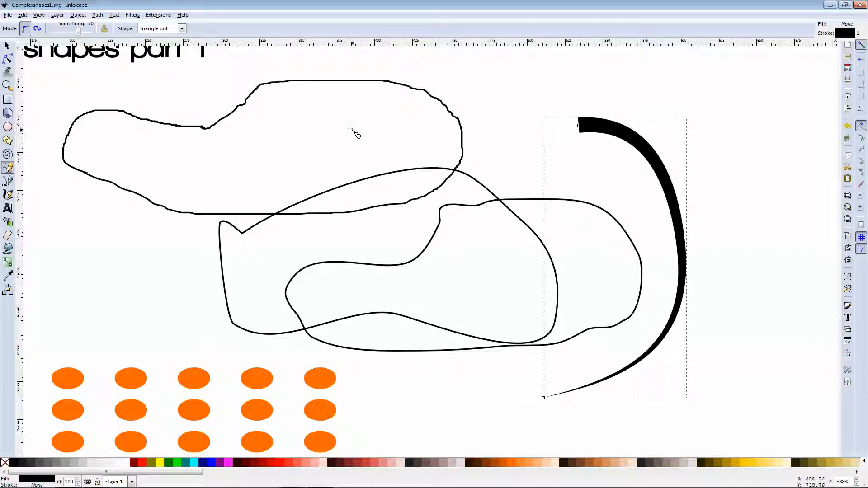
mouse_move(315, 137)
left_mouse_down()
mouse_move(388, 141)
mouse_move(422, 159)
mouse_move(454, 197)
mouse_move(455, 251)
mouse_move(438, 281)
mouse_move(411, 300)
mouse_move(364, 301)
left_mouse_up()
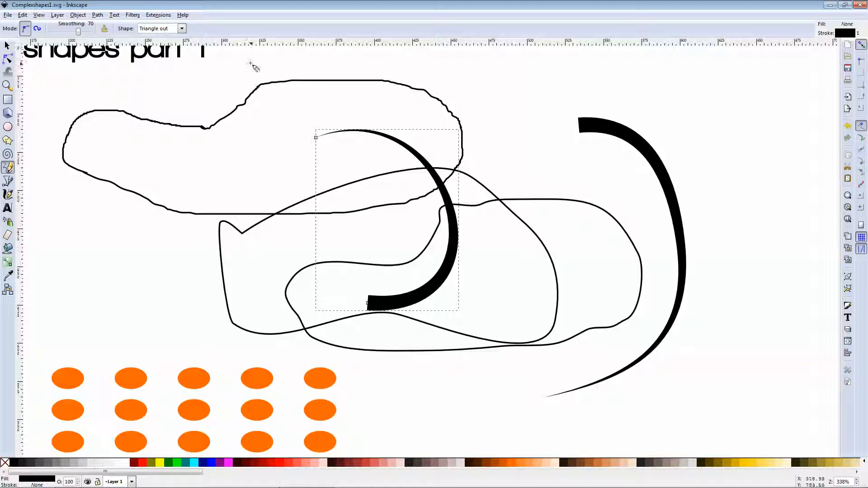
left_click_drag(315, 137, 314, 133)
Step: Set the freehand stroke shape to Ellipse and draw a diagonal curve descending between the two tapered arcs
left_click(181, 28)
left_click(175, 70)
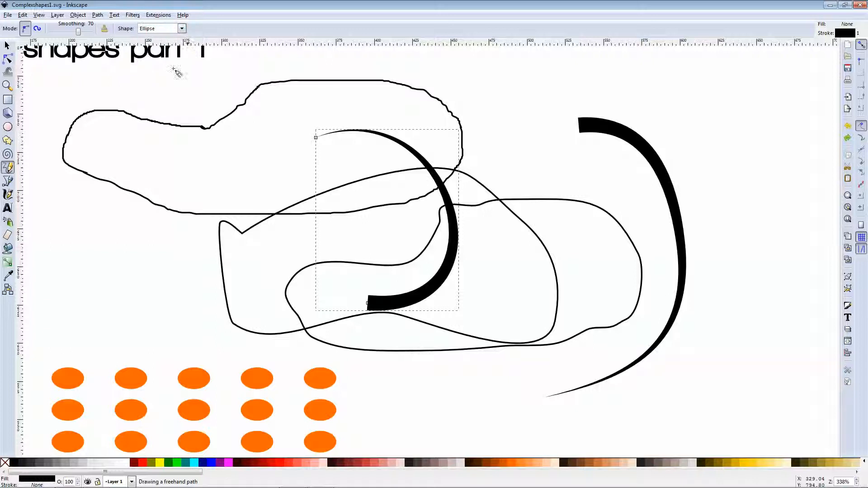
mouse_move(445, 79)
left_mouse_down()
mouse_move(501, 103)
mouse_move(562, 173)
mouse_move(598, 234)
left_mouse_up()
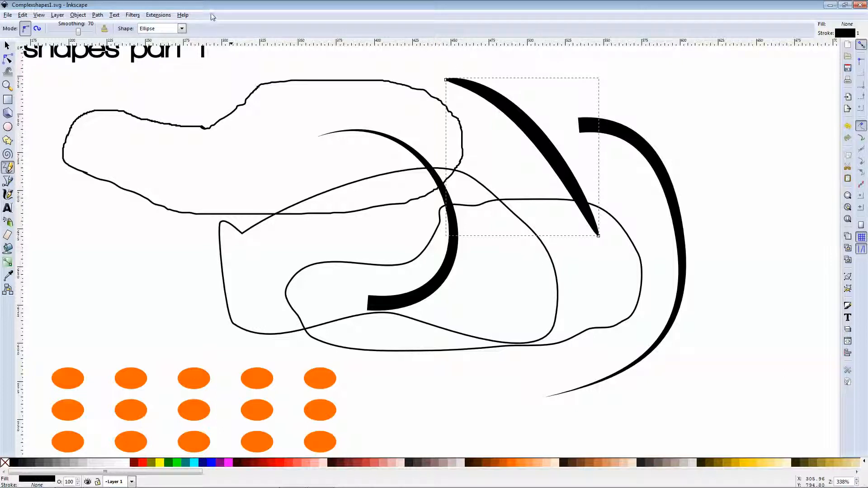
Step: Set the freehand stroke shape to From clipboard and draw a long, wavy, nearly closed outline above the existing shapes
left_click(182, 29)
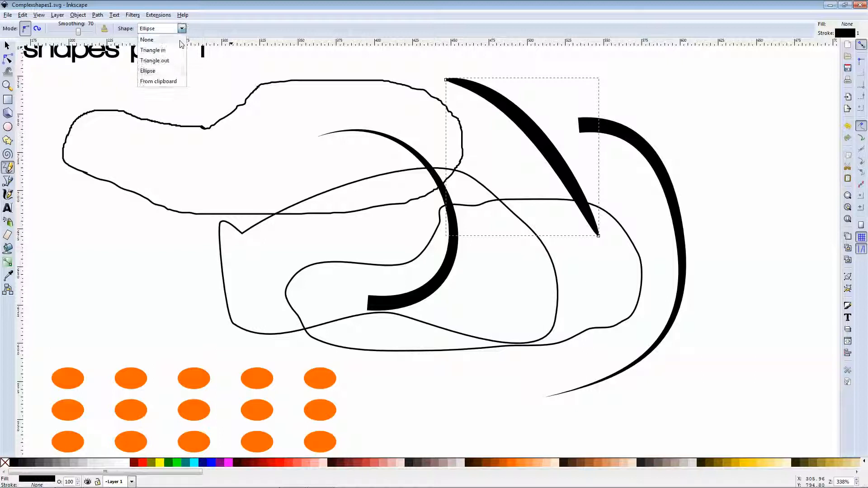
left_click(175, 82)
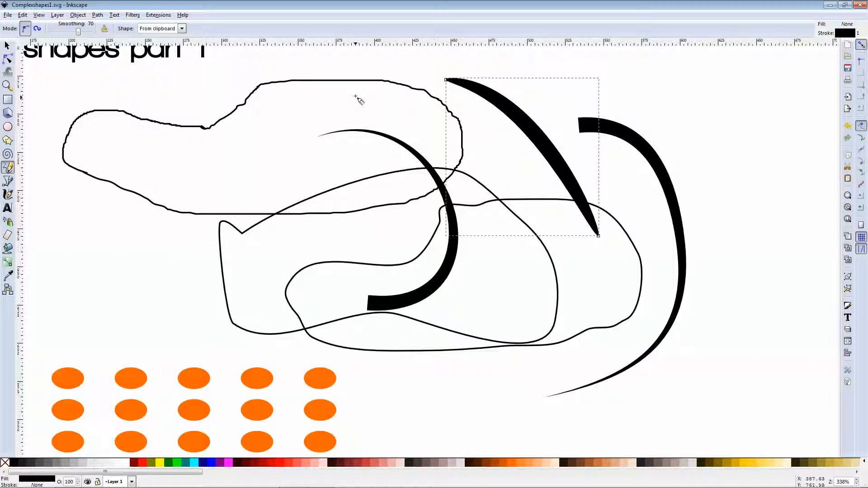
scroll(592, 174, "down", 1)
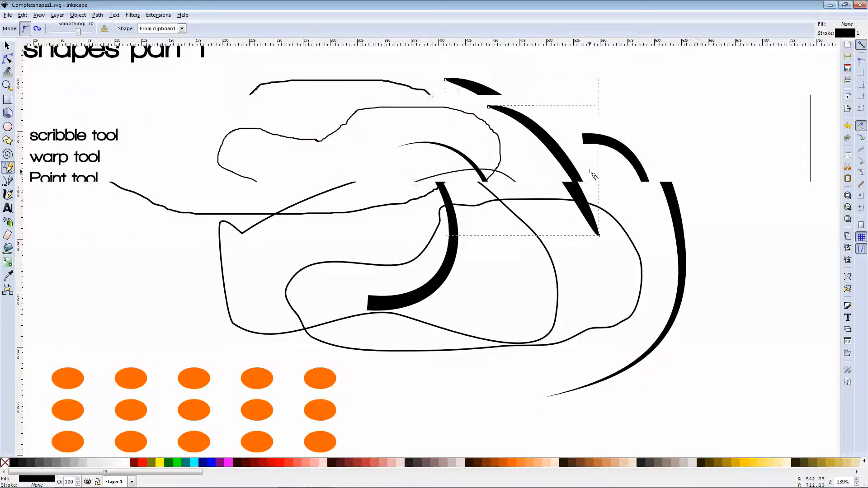
scroll(701, 175, "up", 5)
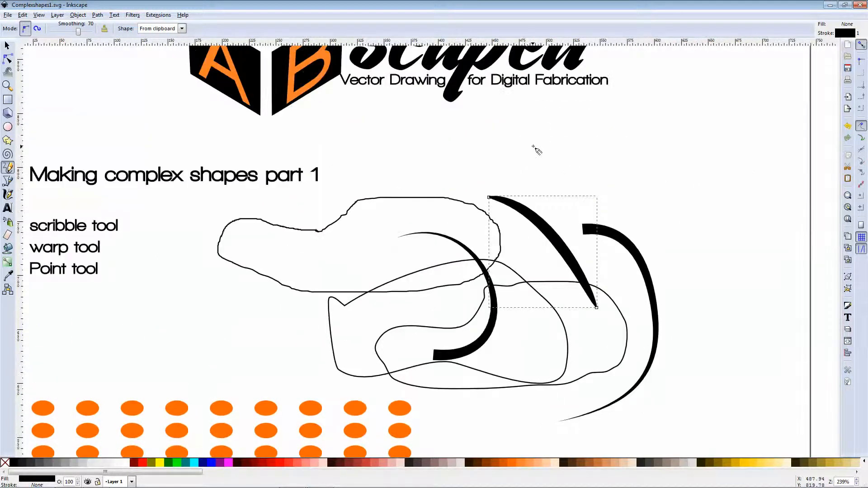
mouse_move(521, 117)
left_mouse_down()
mouse_move(635, 112)
mouse_move(660, 124)
mouse_move(694, 190)
mouse_move(580, 203)
mouse_move(494, 186)
mouse_move(455, 163)
mouse_move(262, 151)
mouse_move(263, 135)
mouse_move(316, 125)
left_mouse_up()
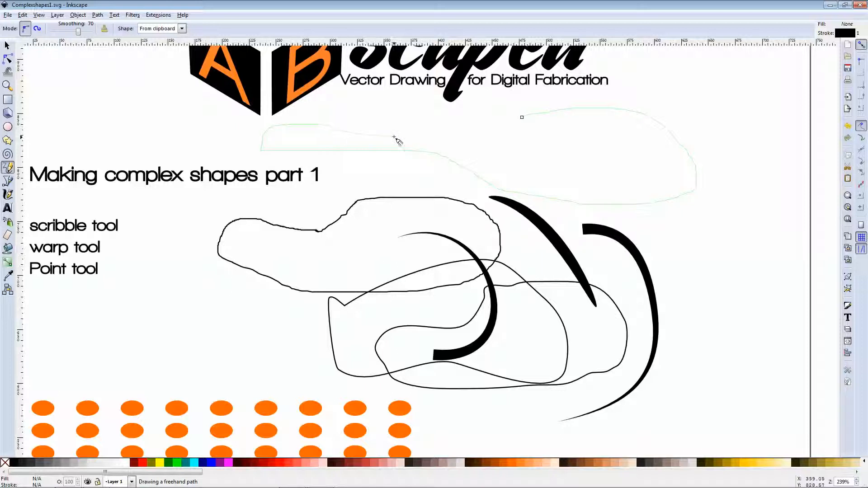
left_click_drag(463, 128, 435, 111)
left_click_drag(435, 111, 435, 111)
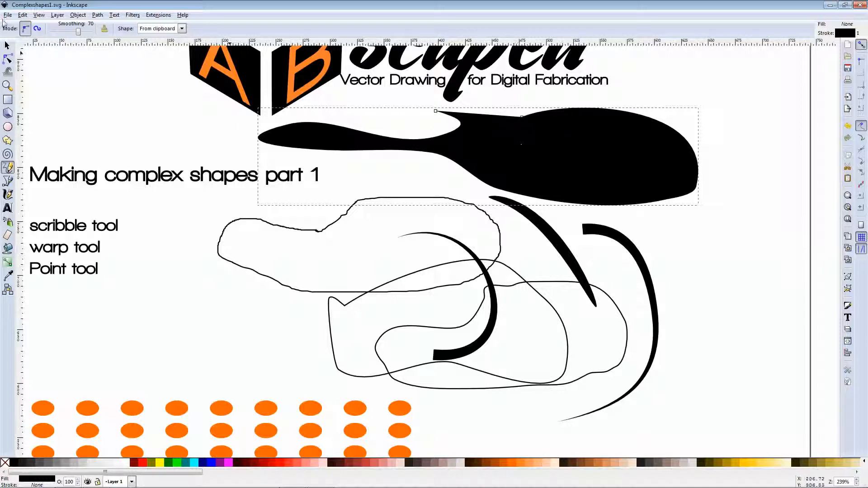
Step: Delete all the freehand drawings beside the text list: the filled blob, the tapered strokes and the closed outlines
key("F1")
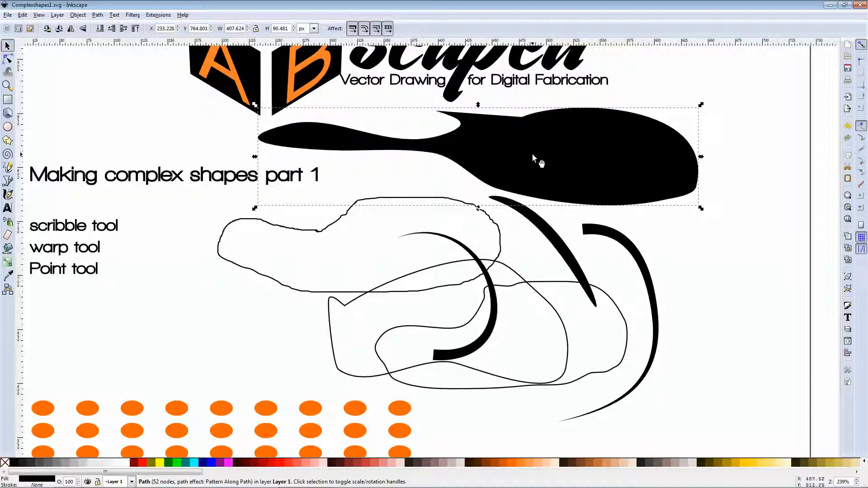
key("Delete")
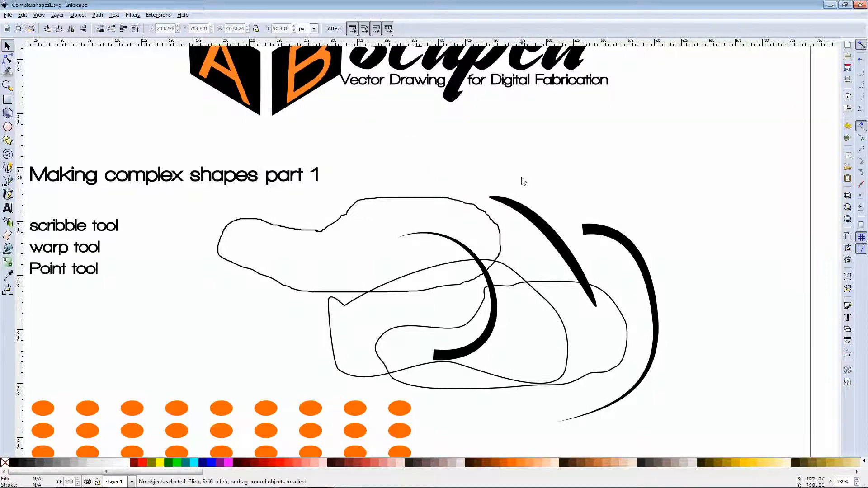
left_click(517, 209)
key("Delete")
left_click(476, 208)
key("Delete")
left_click(472, 253)
key("Delete")
left_click(471, 262)
key("Delete")
left_click(640, 267)
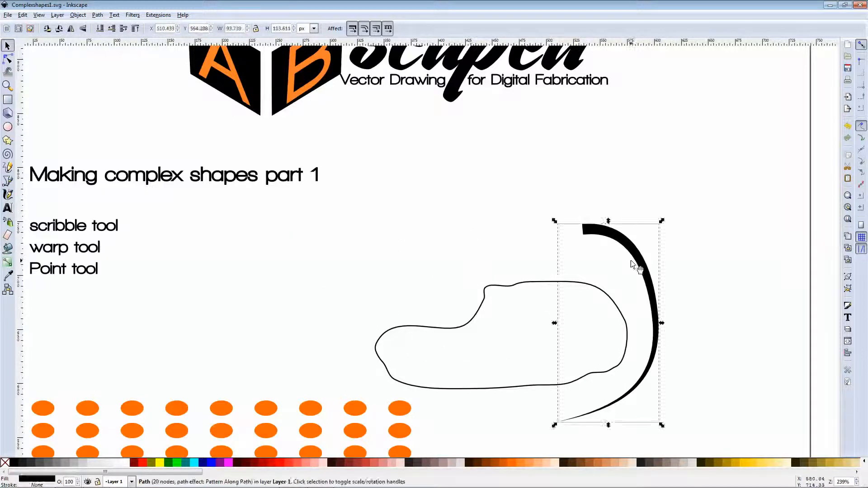
key("Delete")
left_click(573, 284)
key("Delete")
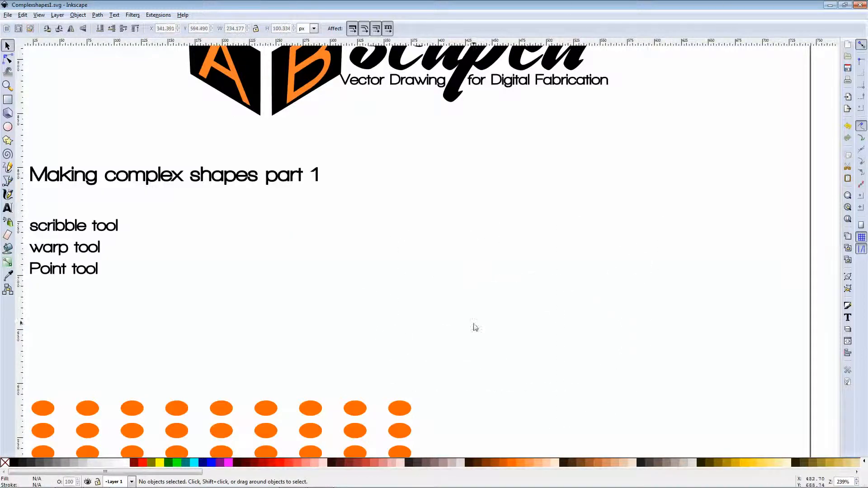
Step: With the Bezier tool's Triangle in shape, draw a closed six-sided polygon of straight segments near the heading
left_click(7, 181)
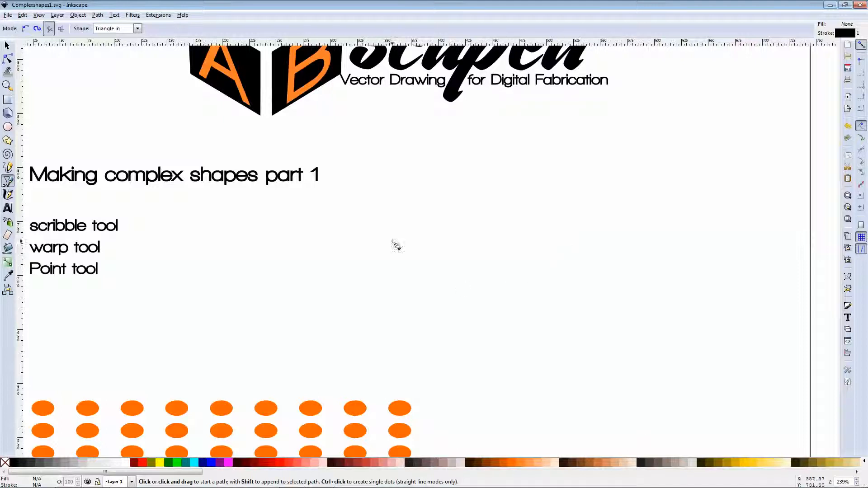
left_click(331, 221)
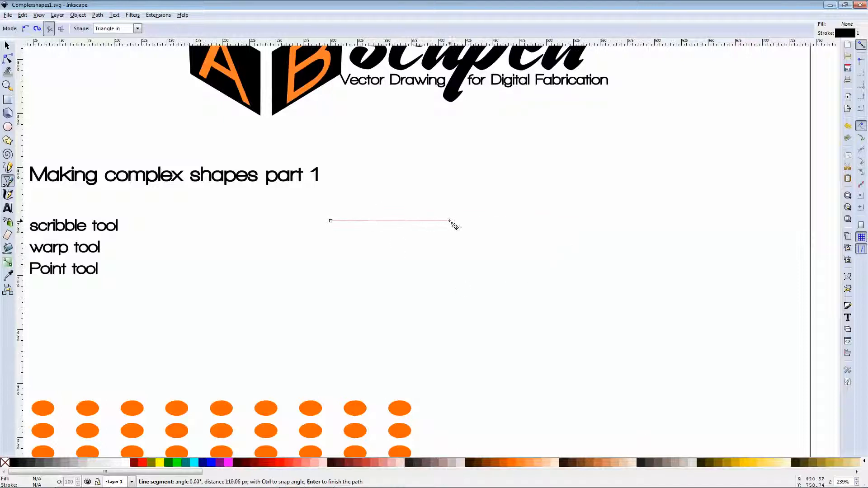
left_click(520, 224)
left_click(547, 166)
left_click(432, 149)
left_click(326, 189)
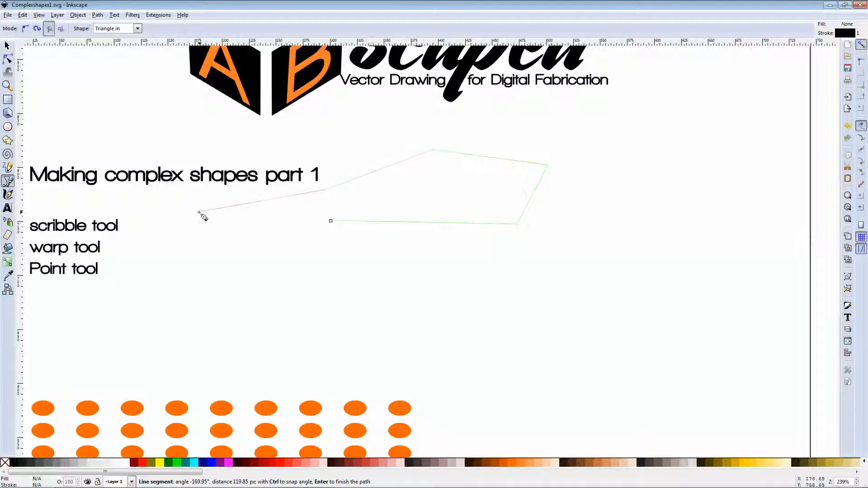
left_click(243, 236)
left_click(331, 221)
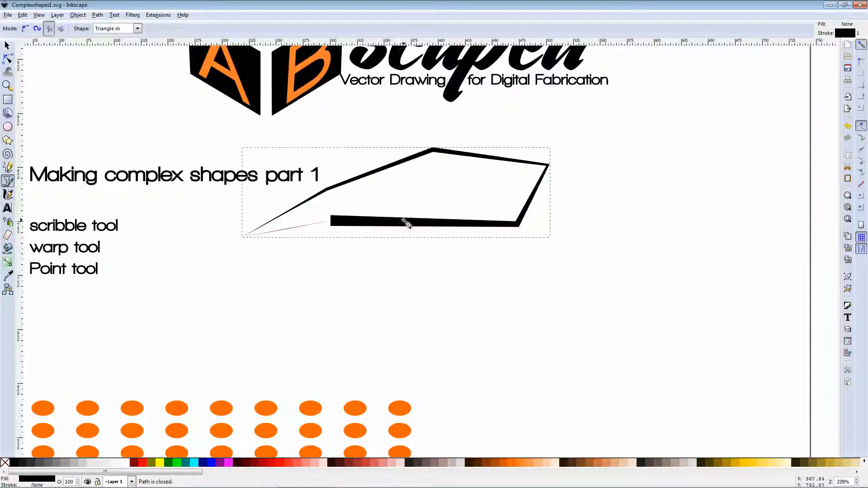
Step: Set the Bezier stroke shape to None and draw a large closed four-sided polygon near the page's right edge
left_click(138, 30)
left_click(134, 40)
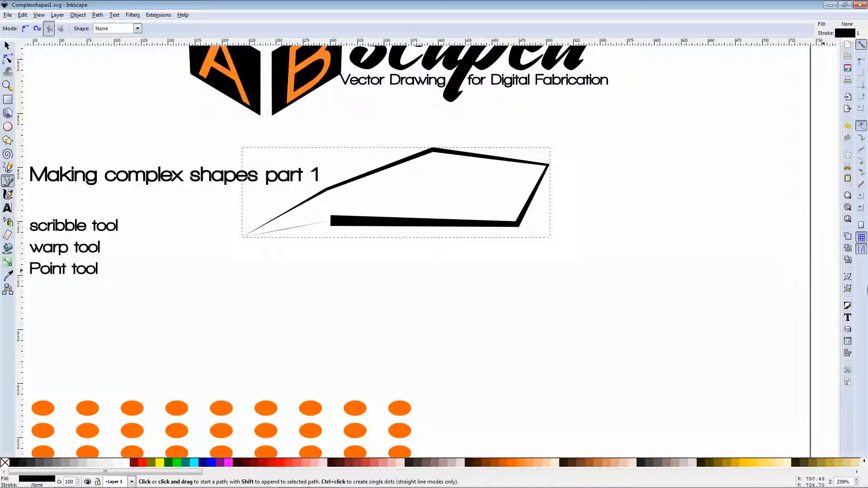
left_click(640, 168)
left_click(523, 263)
left_click(737, 357)
left_click(748, 155)
left_click(641, 168)
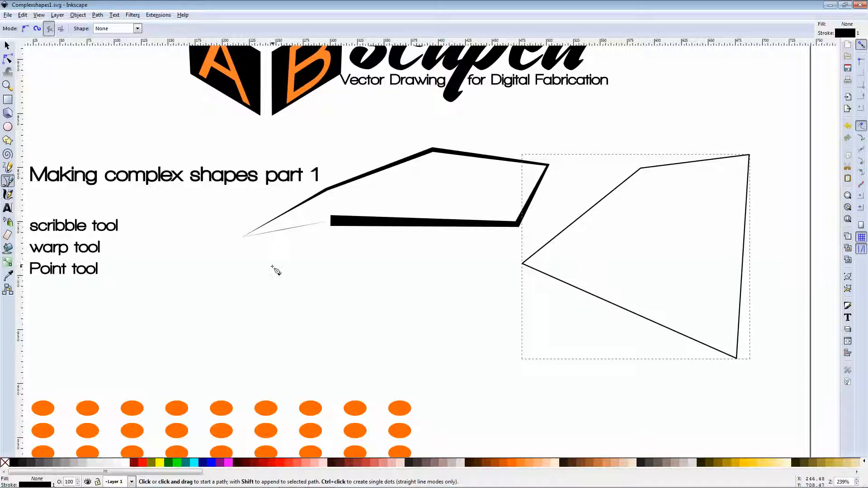
Step: Draw an open path below the tapered polygon, starting with straight segments and continuing in Spiro mode with a winding curve
left_click(264, 281)
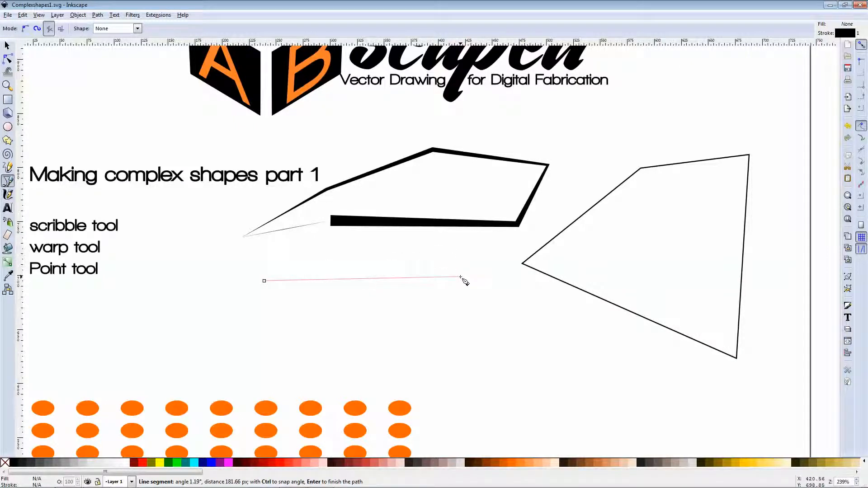
left_click(464, 276)
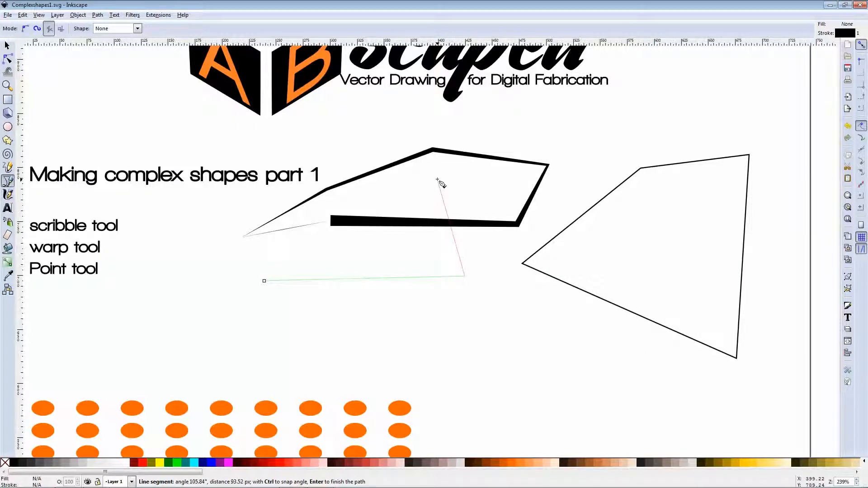
left_click(423, 192)
left_click(37, 29)
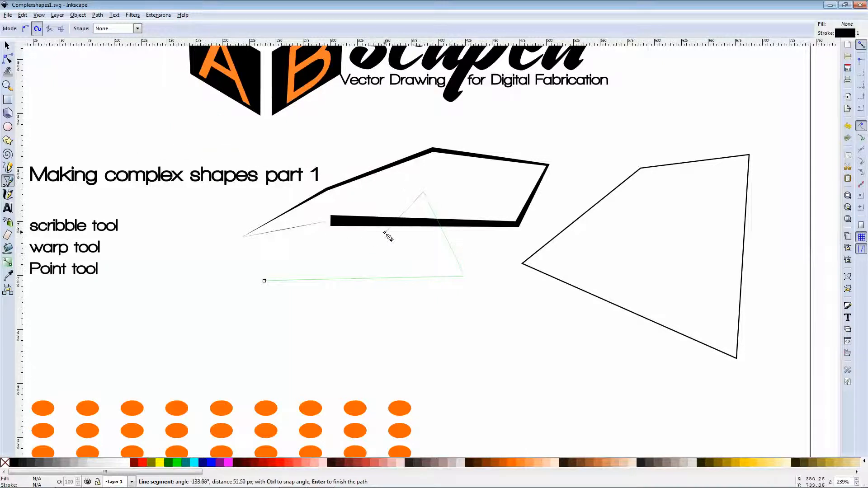
left_click_drag(385, 233, 329, 122)
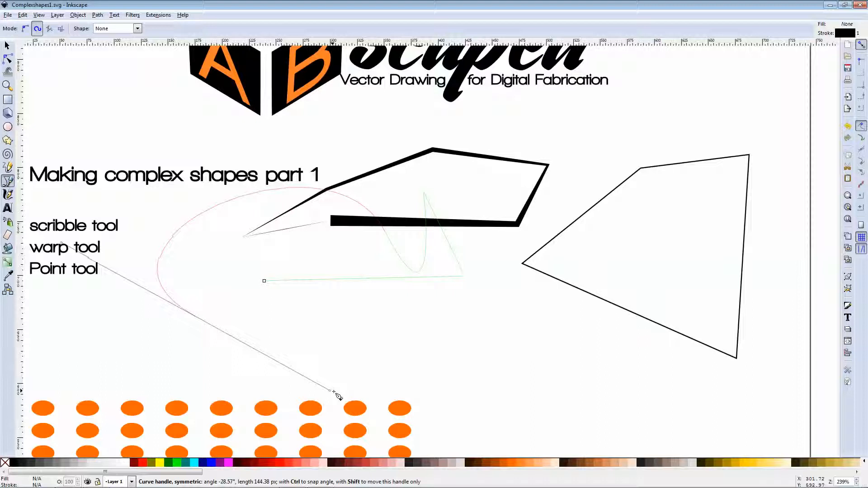
left_click_drag(358, 342, 476, 305)
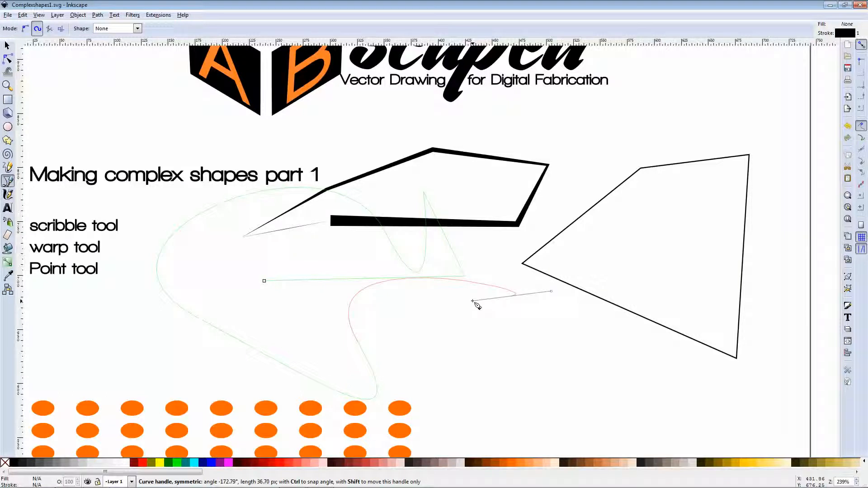
left_click_drag(476, 306, 476, 306)
key("Return")
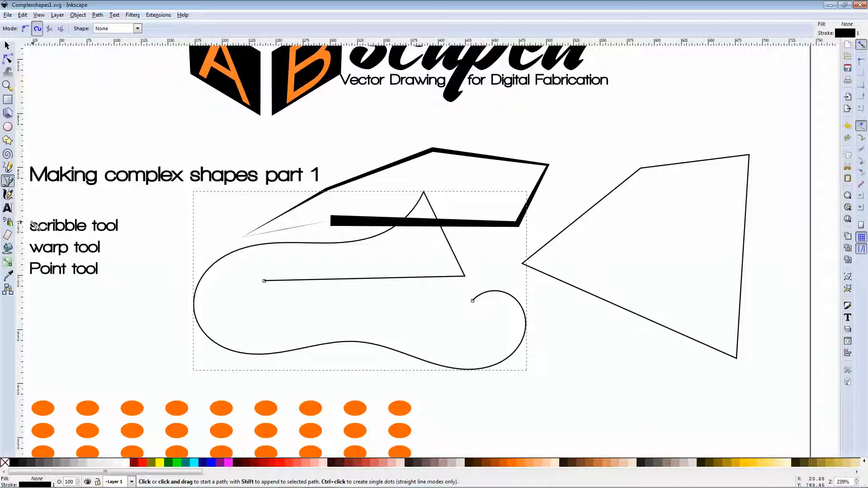
Step: Draw a long looping orange calligraphic stroke across the area between the ellipse grid and the drawn paths
left_click(8, 194)
scroll(453, 258, "down", 6)
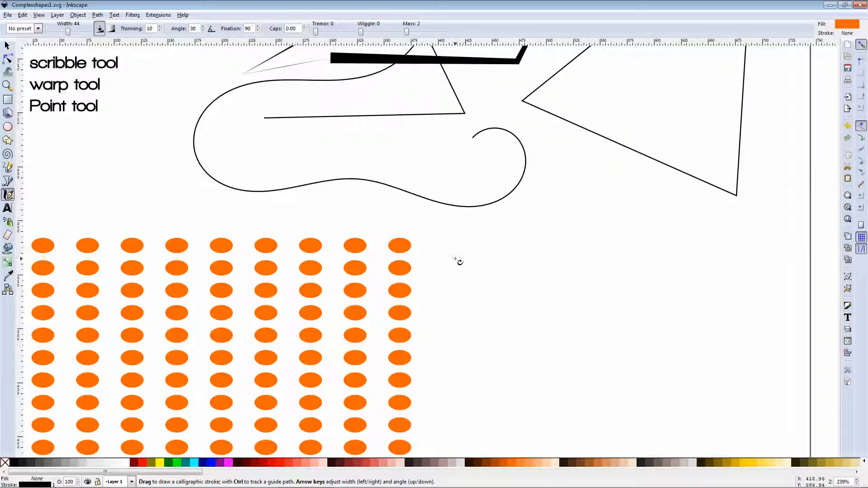
mouse_move(453, 251)
left_mouse_down()
mouse_move(490, 232)
mouse_move(630, 307)
mouse_move(839, 233)
mouse_move(674, 155)
mouse_move(525, 202)
mouse_move(250, 184)
mouse_move(296, 128)
mouse_move(389, 169)
mouse_move(560, 214)
mouse_move(611, 195)
mouse_move(610, 165)
mouse_move(496, 152)
mouse_move(453, 190)
left_mouse_up()
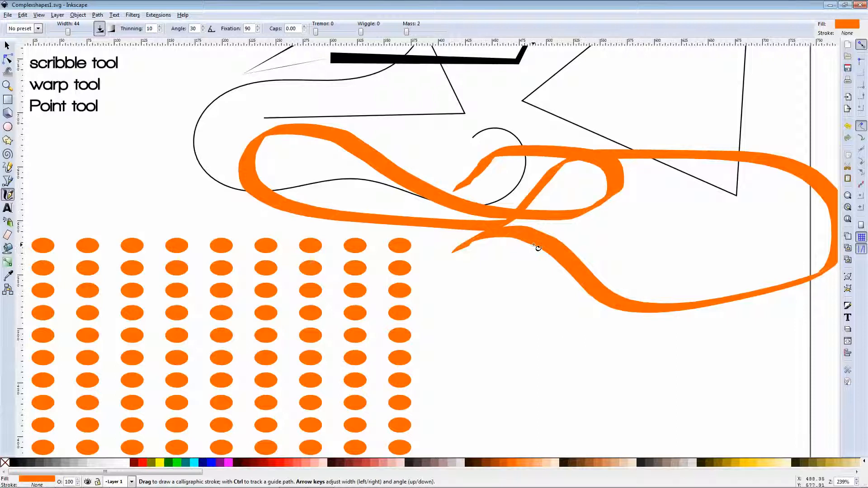
scroll(528, 251, "down", 5)
scroll(503, 257, "up", 2)
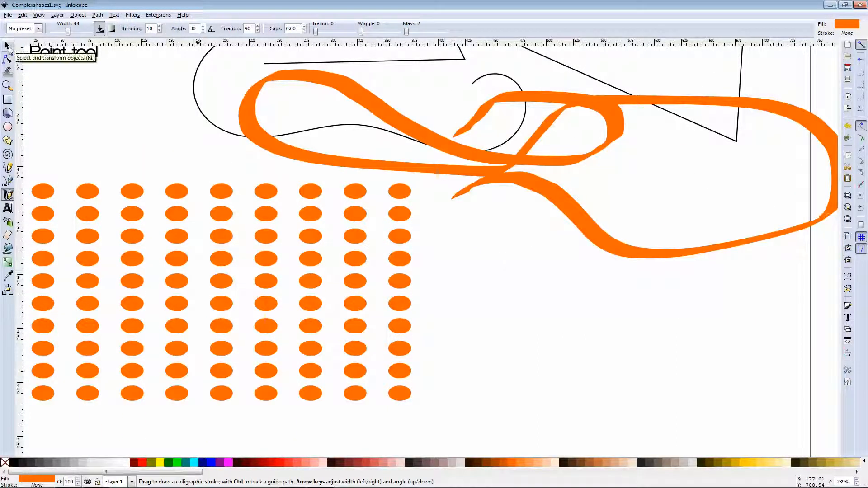
Step: Delete the orange calligraphic stroke and the tapered six-sided polygon
left_click(8, 46)
scroll(540, 315, "up", 5)
key("Delete")
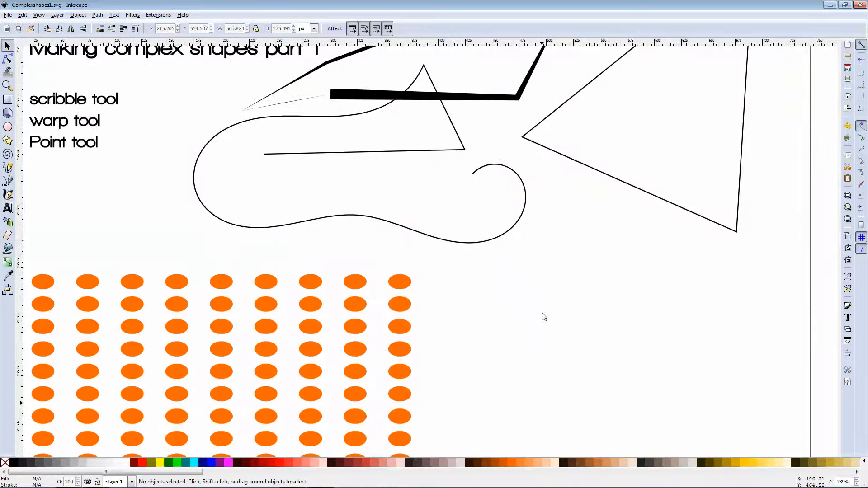
scroll(544, 322, "up", 4)
left_click(433, 169)
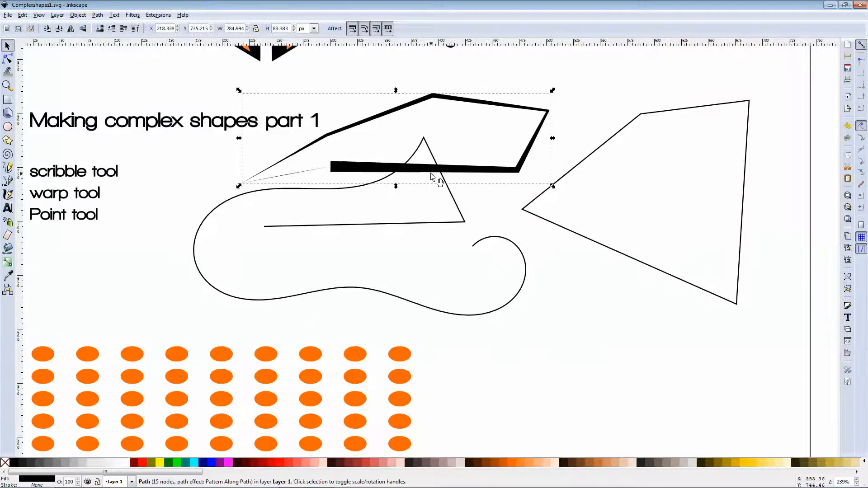
key("Delete")
Step: Delete the winding curved path, undo that deletion, and clear the selection
left_click(458, 207)
key("Delete")
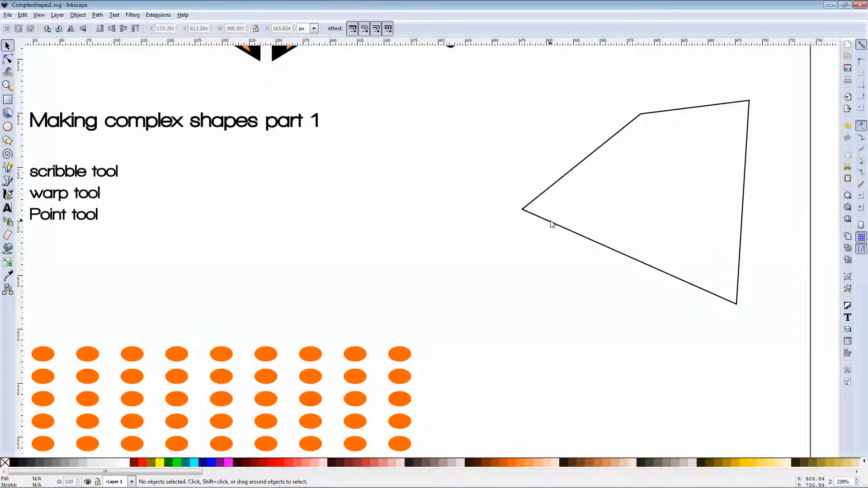
left_click(551, 223)
key("ctrl+z")
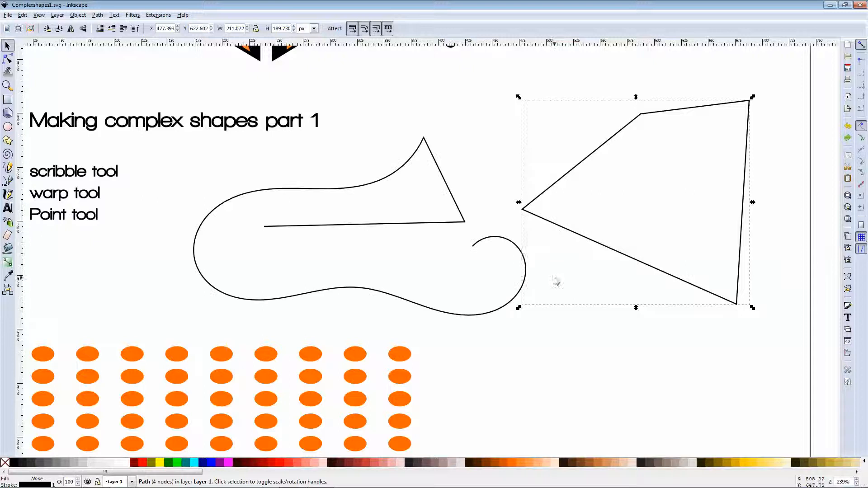
left_click(578, 347)
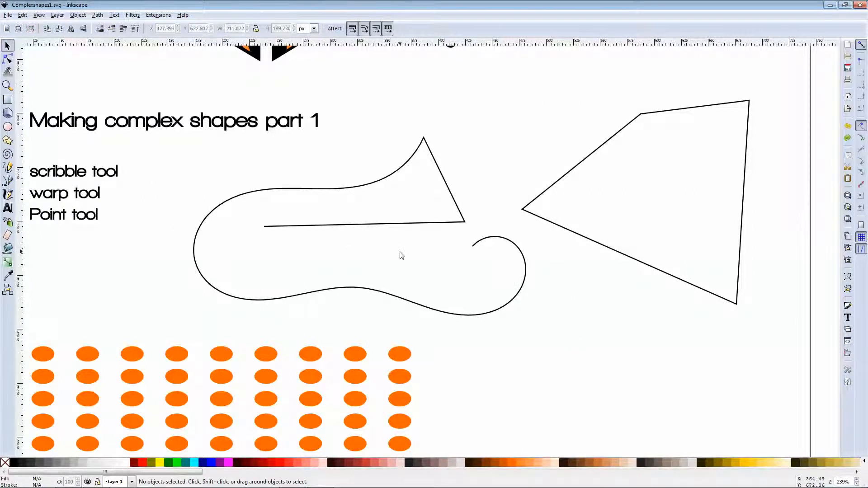
Step: Select all the orange ellipses in the first five columns of the grid
scroll(399, 255, "down", 3)
scroll(577, 281, "down", 3)
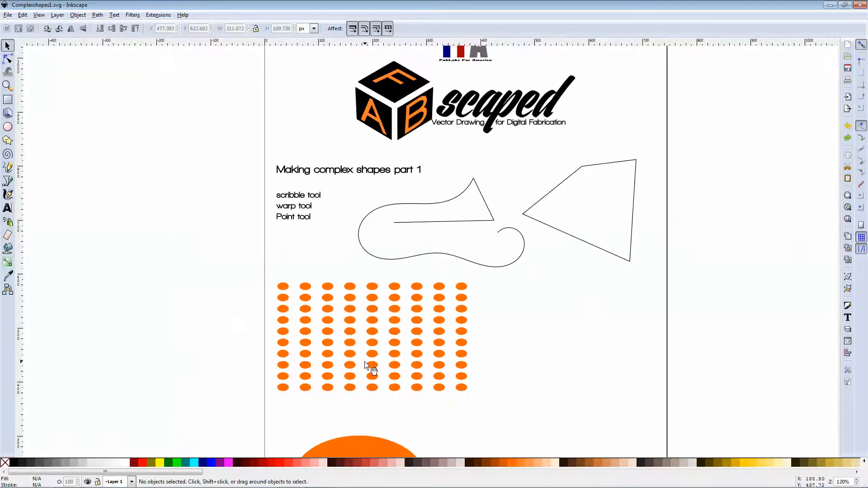
scroll(374, 403, "up", 2)
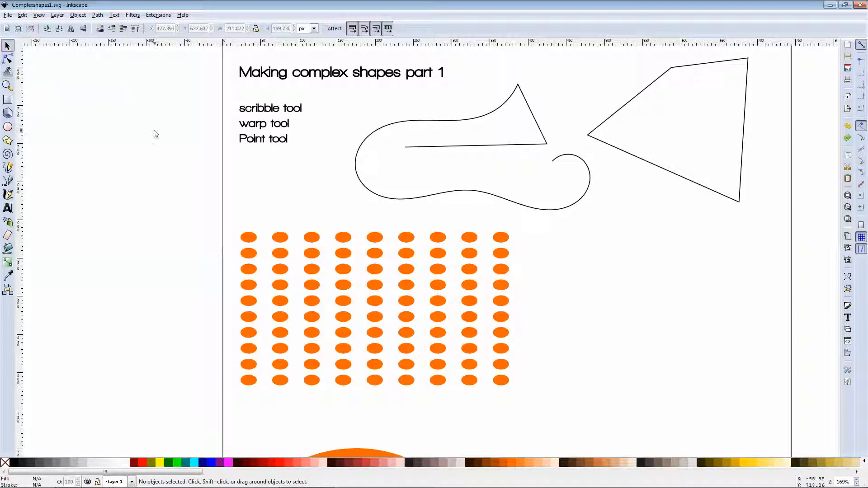
left_click(8, 71)
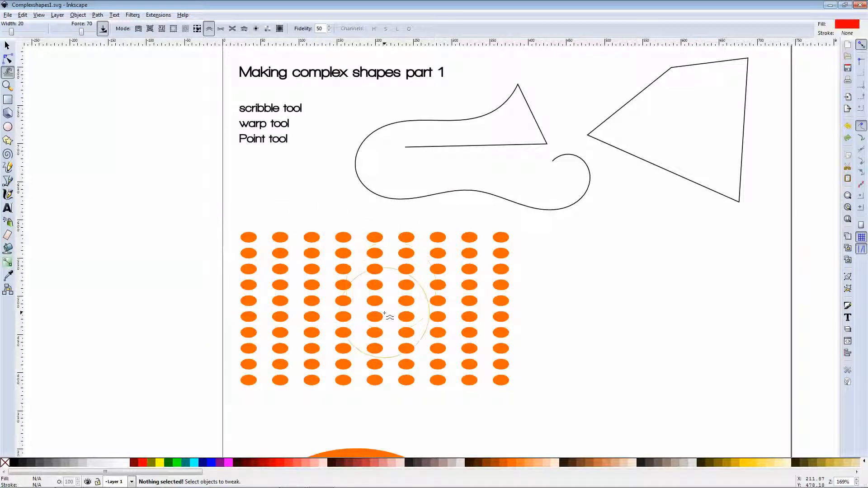
scroll(331, 272, "down", 1)
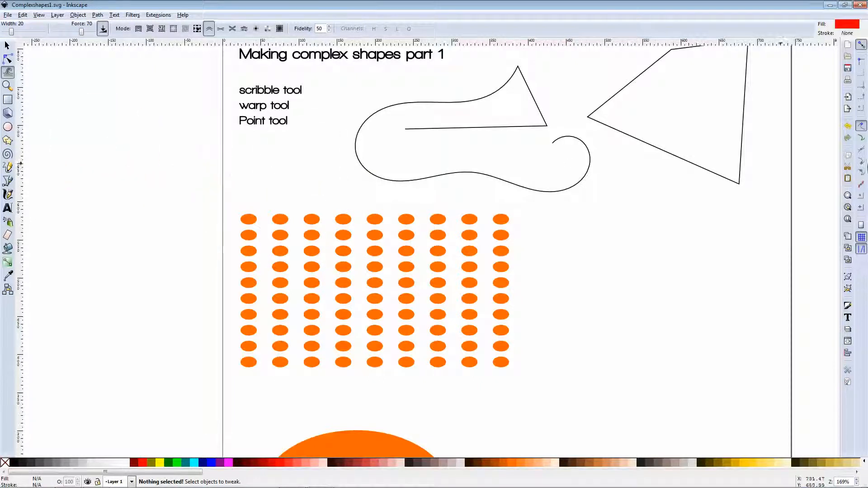
left_click(8, 45)
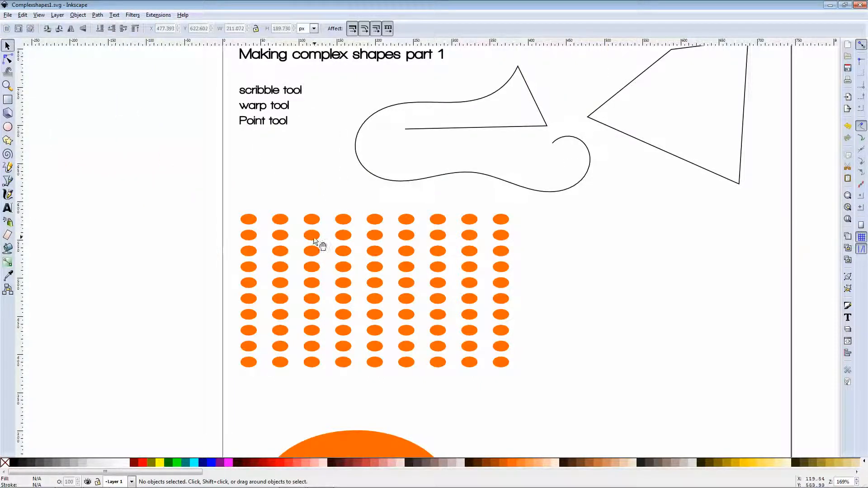
scroll(312, 239, "down", 4)
left_click_drag(217, 113, 388, 308)
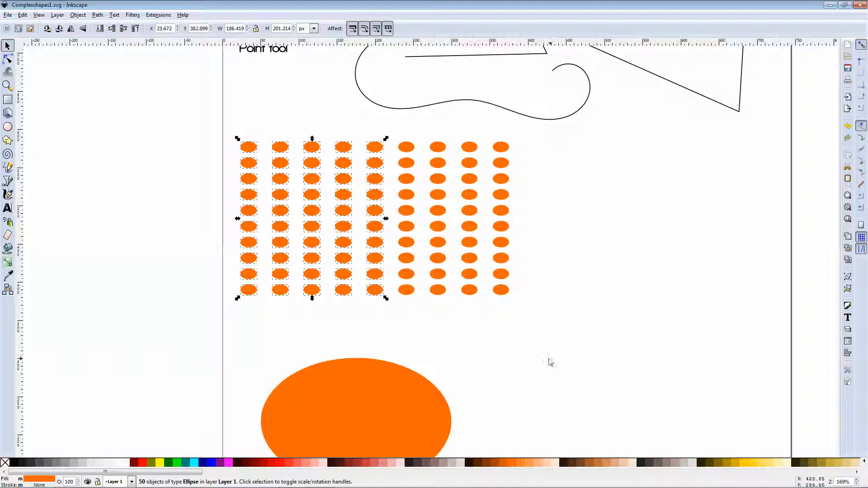
Step: Push the selected ellipses outward from the grid using the Tweak tool's mode for moving objects in any direction
left_click(8, 73)
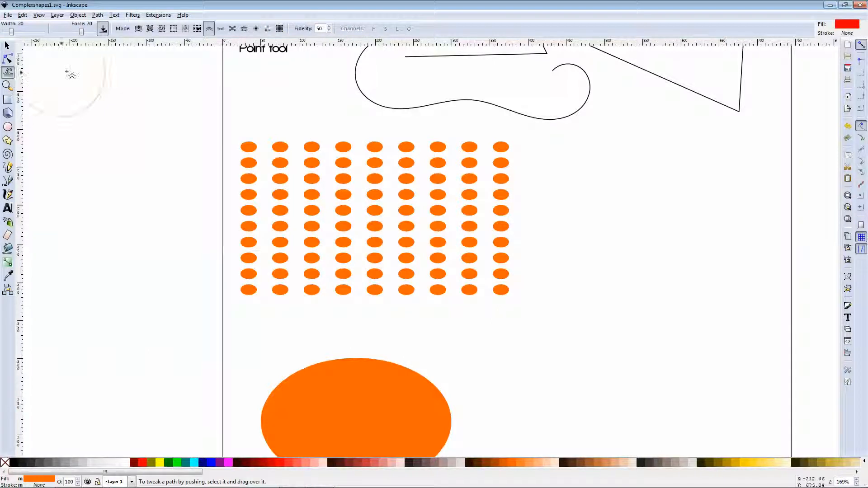
left_click(138, 29)
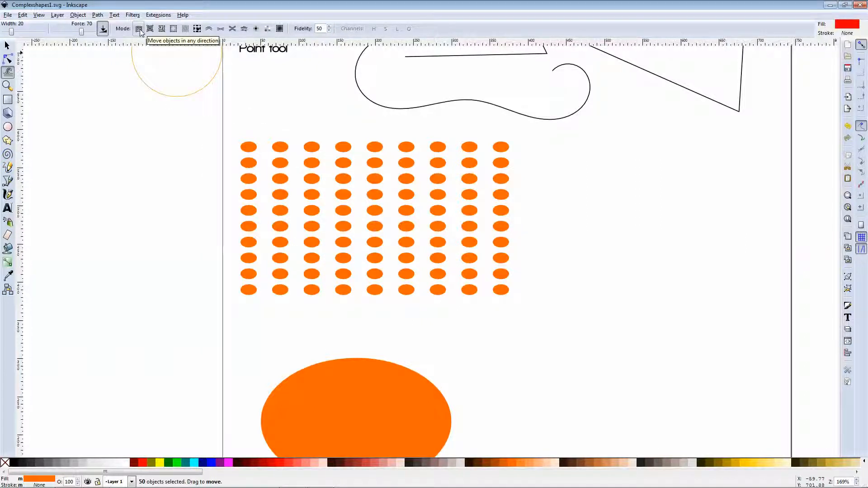
mouse_move(325, 229)
left_mouse_down()
mouse_move(301, 206)
mouse_move(269, 230)
mouse_move(278, 241)
mouse_move(334, 204)
mouse_move(263, 193)
mouse_move(273, 227)
mouse_move(325, 197)
mouse_move(337, 271)
mouse_move(175, 209)
mouse_move(322, 202)
mouse_move(249, 176)
mouse_move(313, 169)
mouse_move(302, 226)
mouse_move(267, 210)
mouse_move(251, 245)
mouse_move(233, 248)
mouse_move(289, 264)
mouse_move(351, 213)
mouse_move(163, 194)
mouse_move(335, 210)
mouse_move(384, 192)
mouse_move(382, 282)
mouse_move(393, 227)
mouse_move(366, 222)
mouse_move(352, 202)
mouse_move(392, 199)
mouse_move(378, 210)
mouse_move(361, 201)
mouse_move(389, 205)
mouse_move(395, 228)
mouse_move(393, 195)
mouse_move(430, 169)
mouse_move(425, 232)
left_mouse_up()
mouse_move(427, 257)
left_mouse_down()
mouse_move(450, 230)
mouse_move(411, 222)
mouse_move(427, 236)
mouse_move(437, 201)
mouse_move(454, 189)
mouse_move(437, 244)
left_mouse_up()
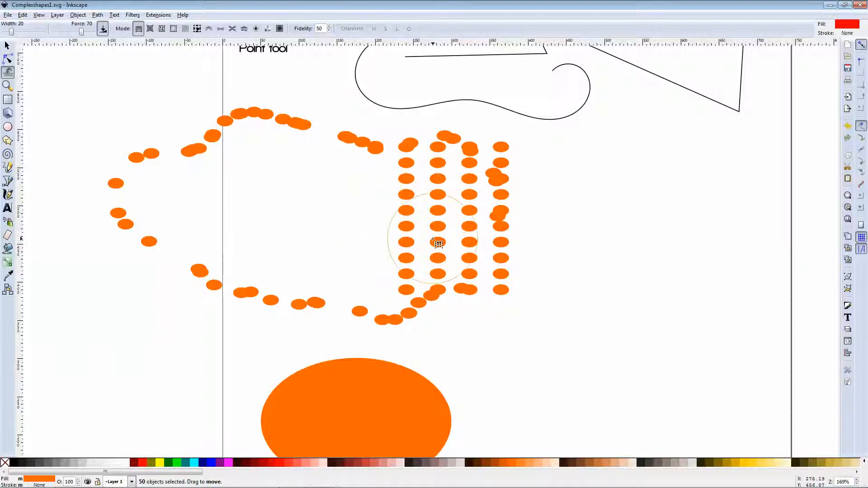
Step: Undo the pushing of the selected ellipses to restore the regular grid
key("ctrl+z")
key("ctrl+z")
key("ctrl+z")
key("ctrl+z")
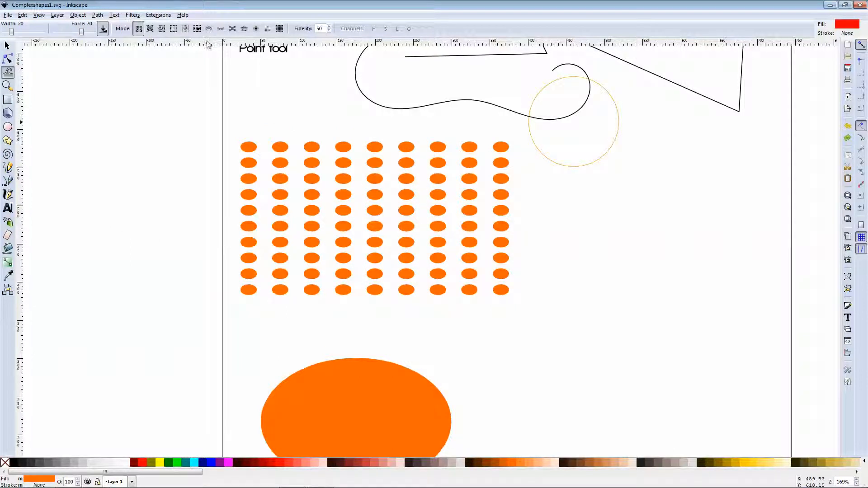
Step: Try the Tweak tool's mode for moving objects towards the cursor on the selected ellipses, and undo it
left_click(150, 29)
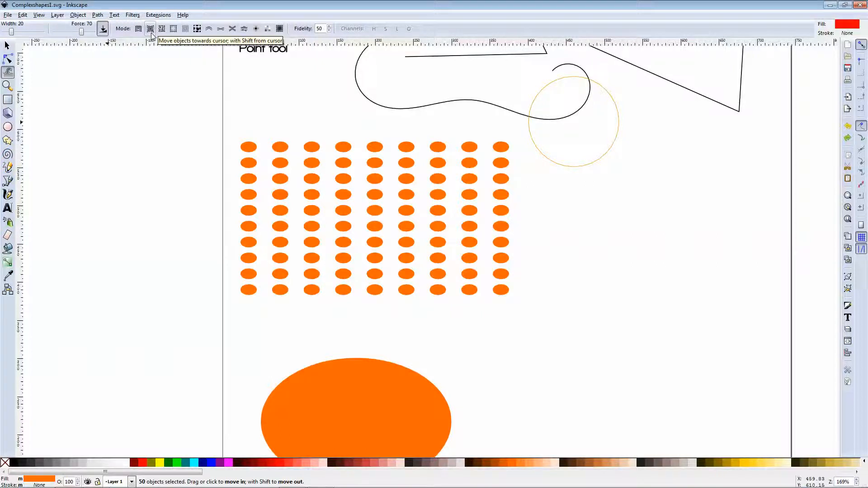
mouse_move(300, 175)
left_mouse_down()
mouse_move(301, 208)
mouse_move(272, 230)
mouse_move(246, 211)
mouse_move(275, 163)
mouse_move(327, 192)
mouse_move(307, 252)
mouse_move(276, 248)
mouse_move(272, 210)
mouse_move(316, 154)
mouse_move(334, 163)
mouse_move(327, 265)
mouse_move(310, 264)
mouse_move(291, 246)
mouse_move(370, 191)
mouse_move(381, 231)
mouse_move(294, 242)
mouse_move(345, 191)
mouse_move(406, 176)
mouse_move(409, 250)
mouse_move(358, 261)
mouse_move(311, 242)
mouse_move(414, 206)
mouse_move(370, 237)
mouse_move(341, 229)
mouse_move(356, 200)
mouse_move(335, 200)
mouse_move(294, 230)
mouse_move(397, 183)
mouse_move(400, 171)
mouse_move(373, 285)
mouse_move(356, 203)
mouse_move(347, 225)
mouse_move(355, 261)
mouse_move(355, 210)
mouse_move(353, 243)
mouse_move(319, 263)
mouse_move(226, 270)
mouse_move(330, 259)
mouse_move(343, 224)
mouse_move(388, 184)
mouse_move(358, 229)
mouse_move(330, 249)
mouse_move(384, 216)
mouse_move(329, 242)
mouse_move(379, 228)
left_mouse_up()
key("ctrl+z")
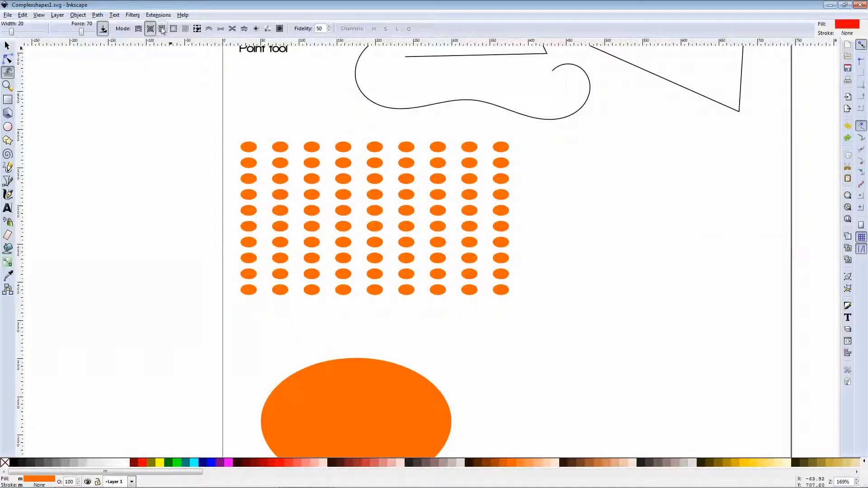
Step: Scatter the selected ellipses with the Tweak tool's random move mode, and shrink them with its scale-down mode
left_click(161, 29)
mouse_move(281, 178)
left_mouse_down()
mouse_move(310, 208)
mouse_move(312, 190)
mouse_move(298, 226)
mouse_move(300, 185)
mouse_move(320, 228)
mouse_move(269, 199)
mouse_move(317, 194)
mouse_move(278, 234)
mouse_move(335, 244)
mouse_move(280, 224)
mouse_move(265, 136)
left_mouse_up()
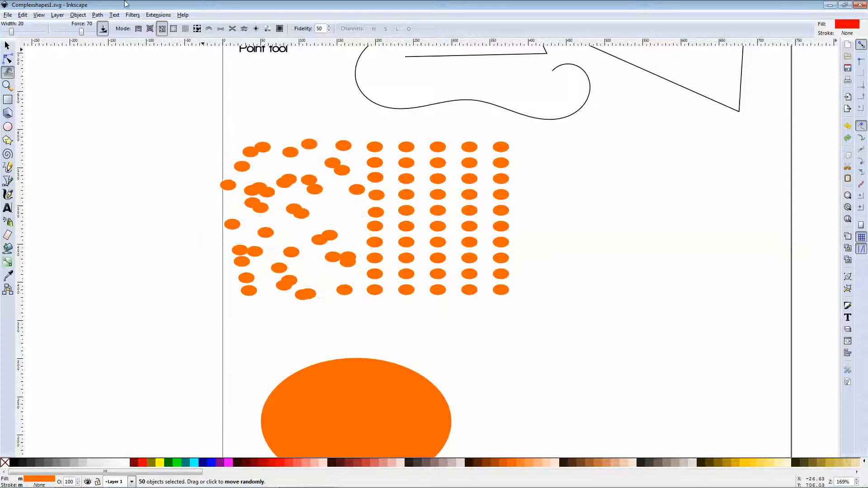
left_click(174, 29)
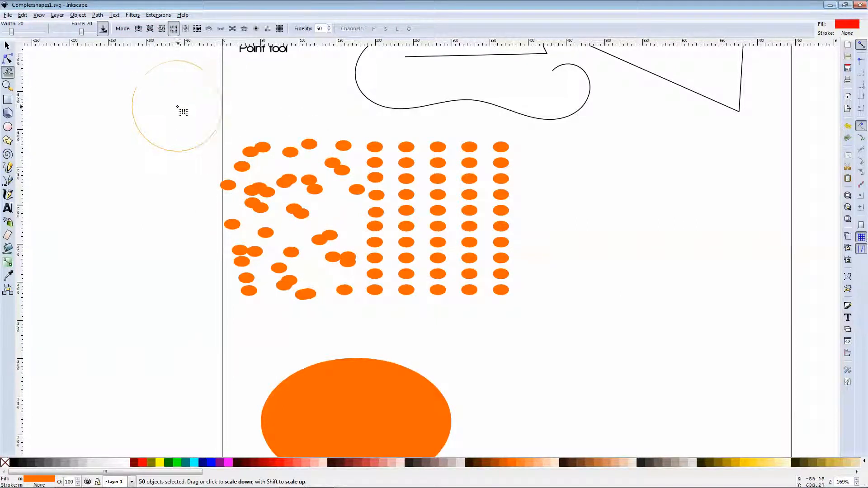
mouse_move(240, 142)
left_mouse_down()
mouse_move(233, 163)
mouse_move(258, 204)
mouse_move(251, 181)
mouse_move(276, 211)
mouse_move(302, 193)
mouse_move(307, 164)
mouse_move(258, 159)
mouse_move(242, 170)
mouse_move(247, 187)
mouse_move(287, 186)
mouse_move(315, 162)
mouse_move(323, 226)
mouse_move(307, 262)
mouse_move(238, 260)
mouse_move(345, 260)
mouse_move(345, 270)
mouse_move(317, 275)
mouse_move(260, 216)
mouse_move(230, 223)
mouse_move(232, 194)
left_mouse_up()
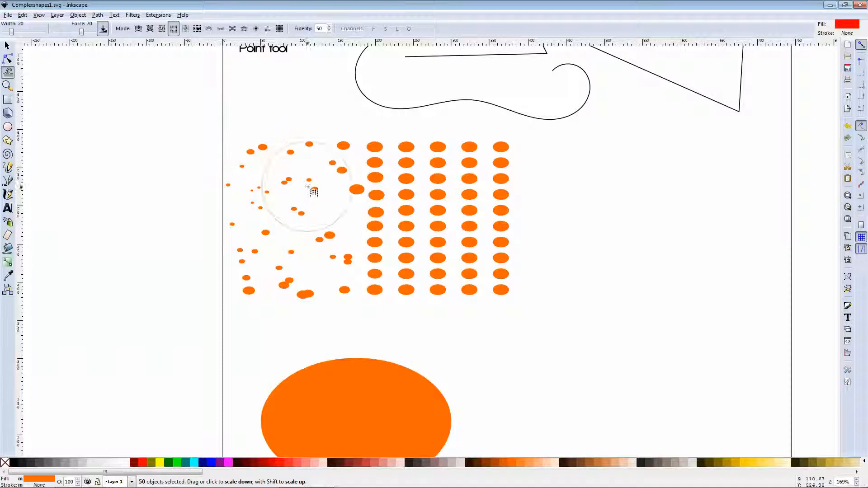
mouse_move(406, 223)
left_mouse_down()
mouse_move(407, 233)
mouse_move(407, 209)
mouse_move(389, 190)
left_mouse_up()
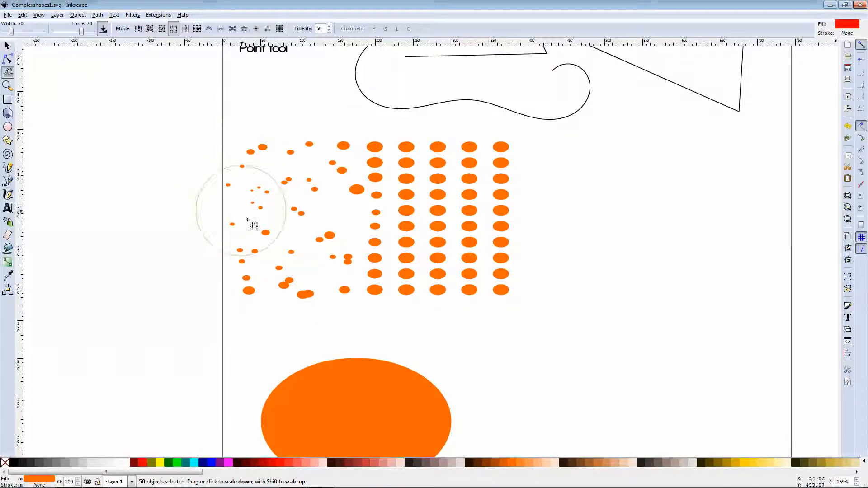
scroll(273, 194, "down", 1)
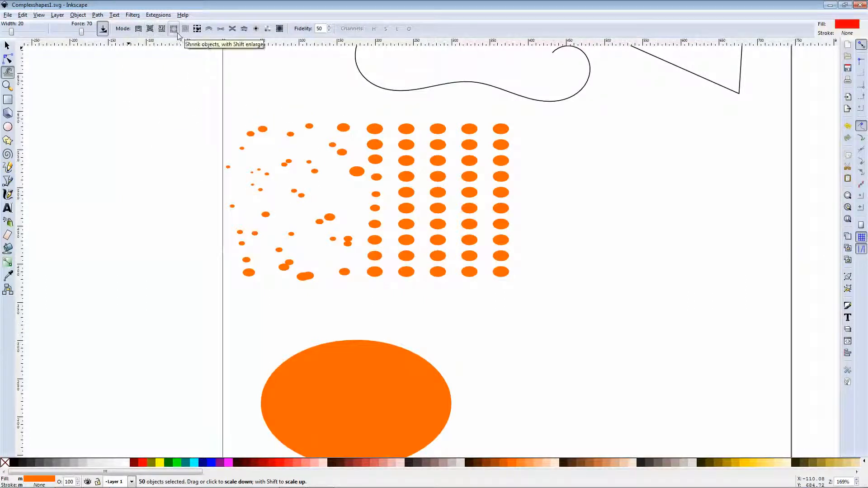
Step: Undo the shrinking and the random scattering of the ellipses
key("ctrl+z")
key("ctrl+z")
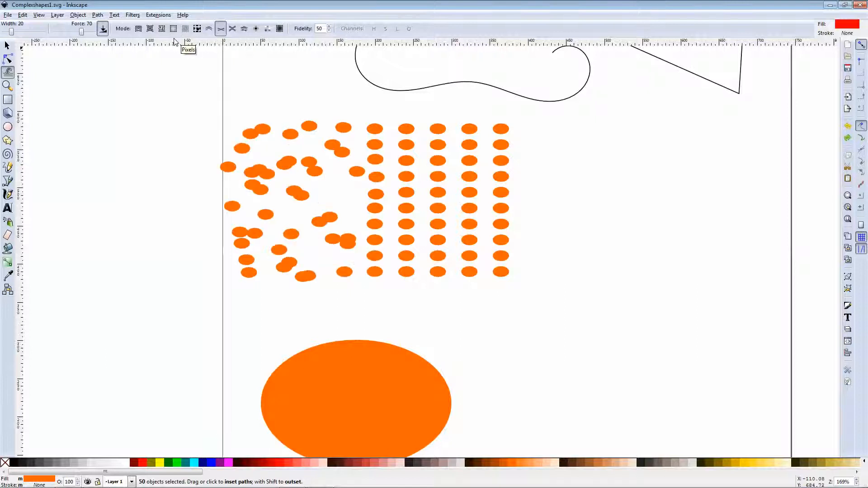
key("shift+s")
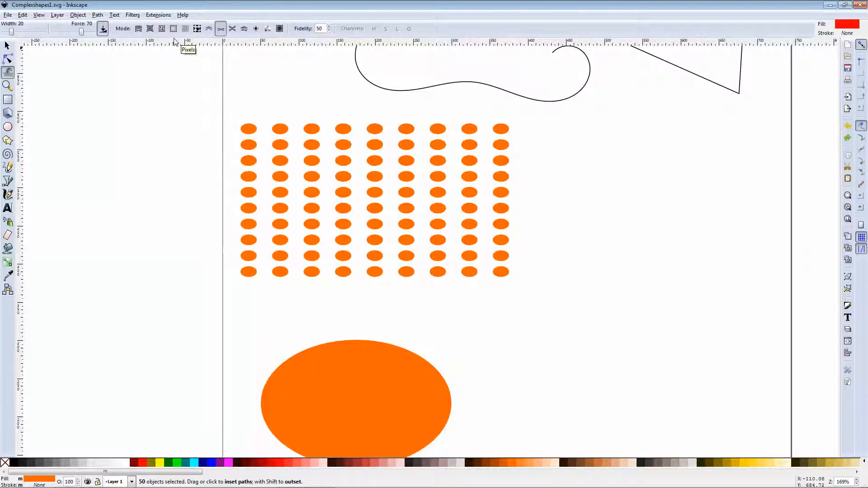
Step: Select the large orange ellipse below the grid and shrink it with the Tweak tool's scale-down mode
left_click(10, 48)
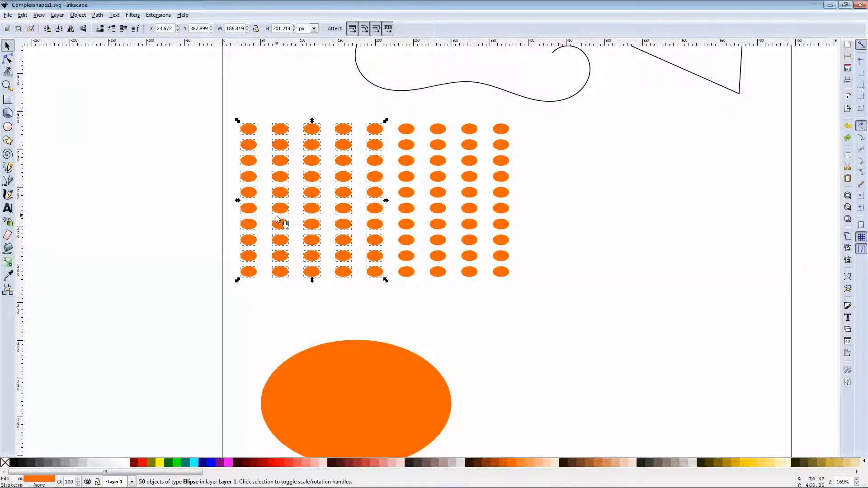
left_click(157, 216)
scroll(324, 348, "down", 4)
left_click(353, 337)
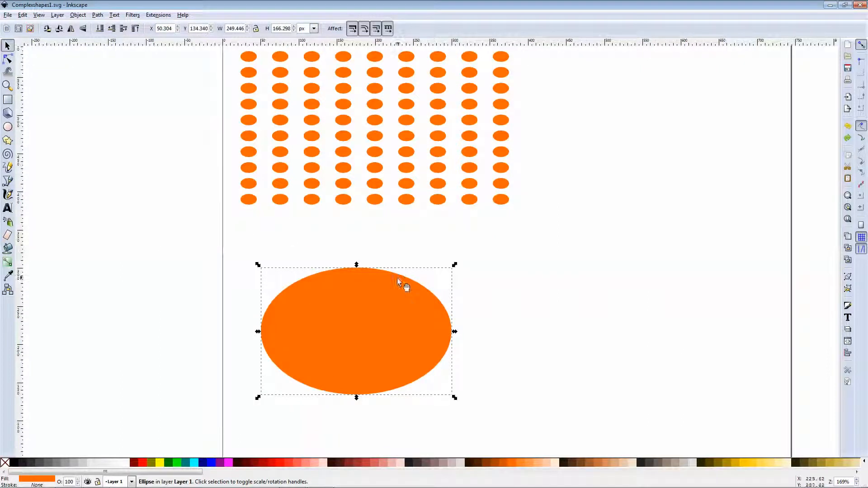
left_click(10, 72)
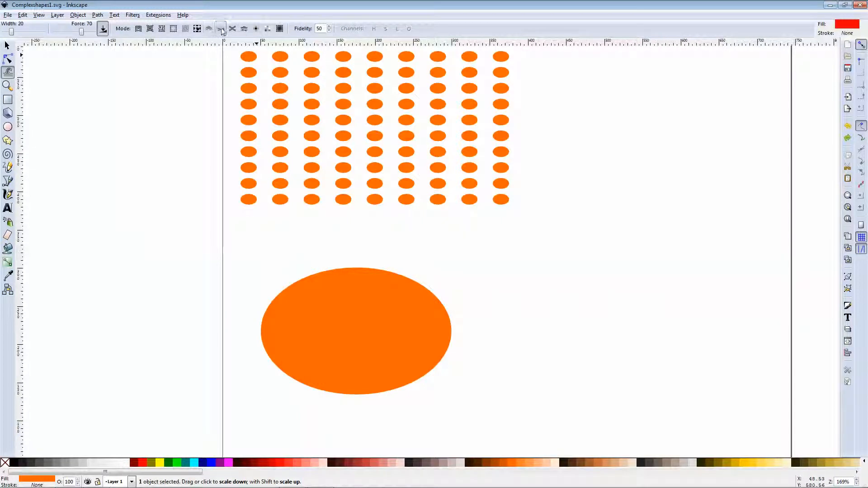
mouse_move(364, 294)
left_mouse_down()
mouse_move(354, 311)
mouse_move(372, 323)
left_mouse_up()
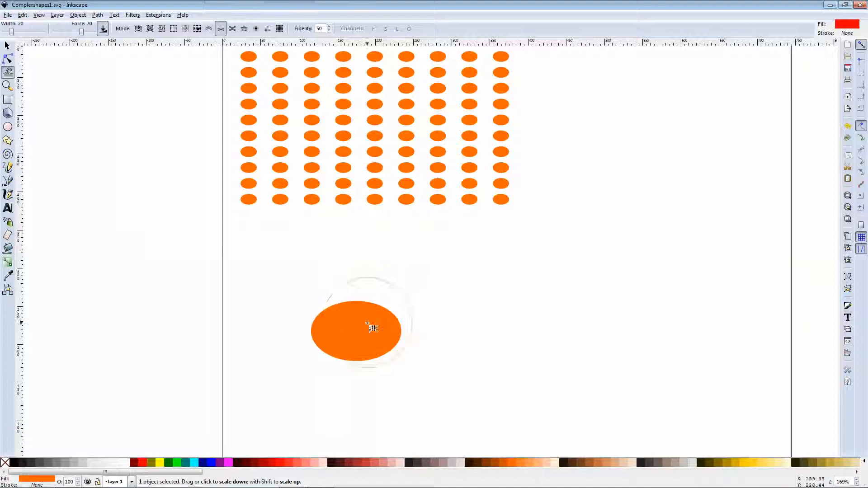
Step: Undo the shrinking of the large orange ellipse
key("shift+s")
key("ctrl+z")
key("shift+less")
key("ctrl+z")
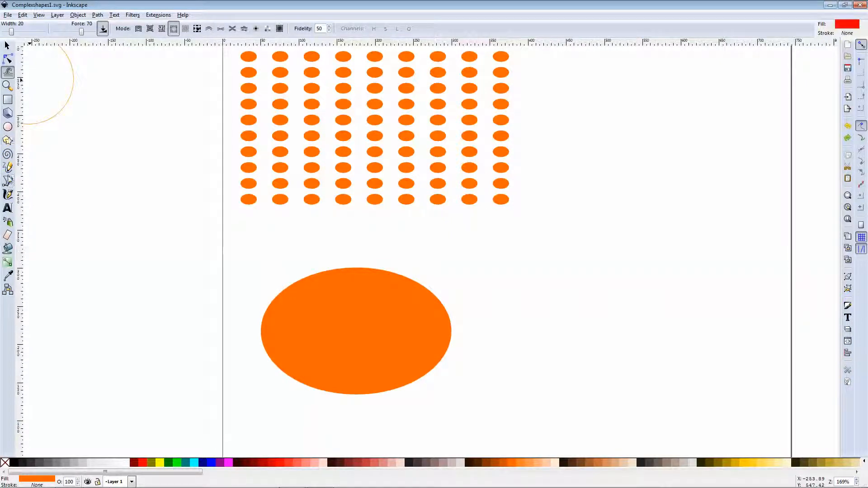
Step: Draw a closed, roughly rectangular freehand shape about 291 by 221 px beside the large ellipse, with the Pencil's shape set to From clipboard
key("p")
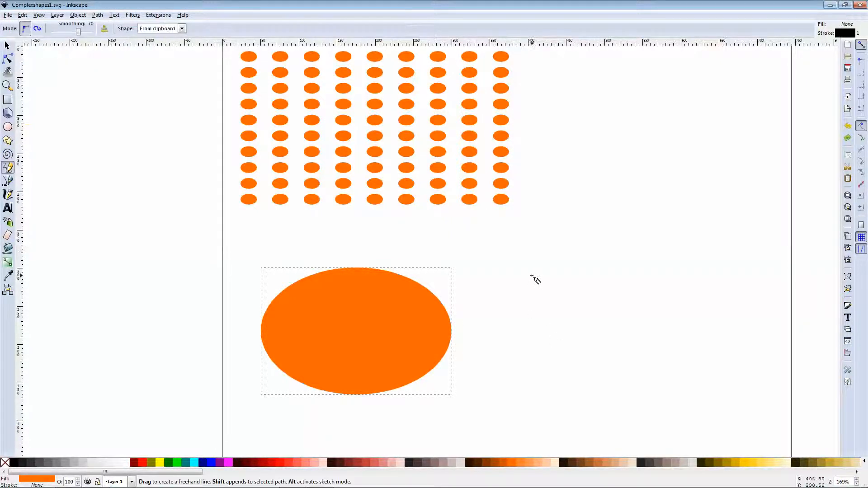
left_click_drag(500, 270, 697, 363)
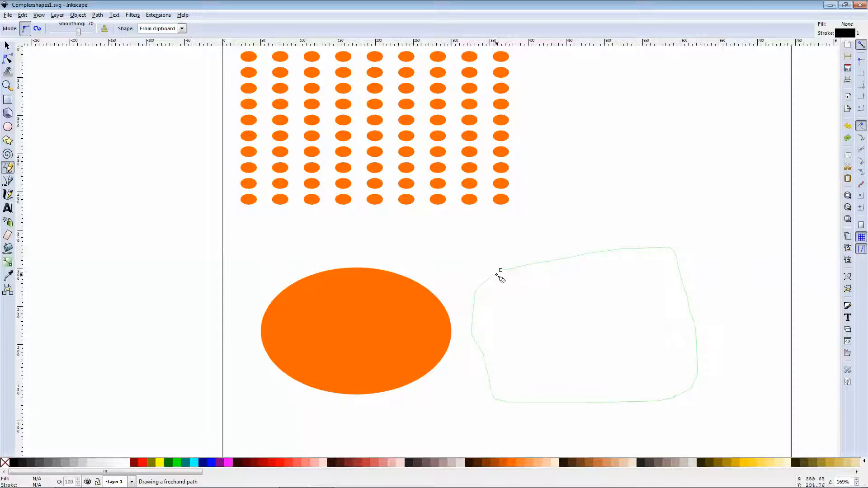
left_click_drag(496, 275, 500, 270)
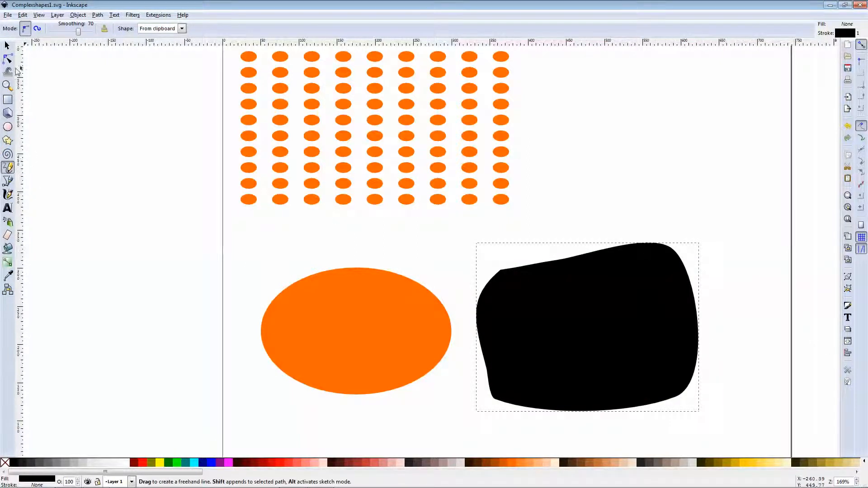
Step: Deform the black freehand shape's outline with the Tweak tool's push-path mode, denting its upper-left edge and bulging the other sides
left_click(14, 48)
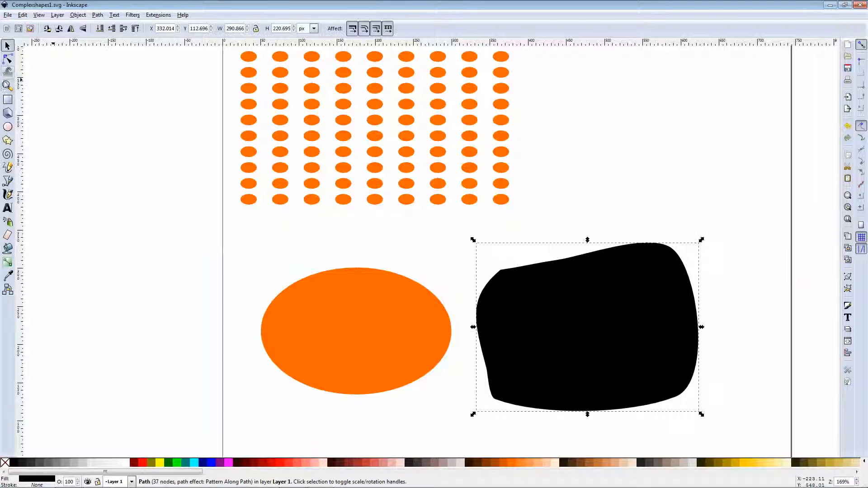
left_click(8, 72)
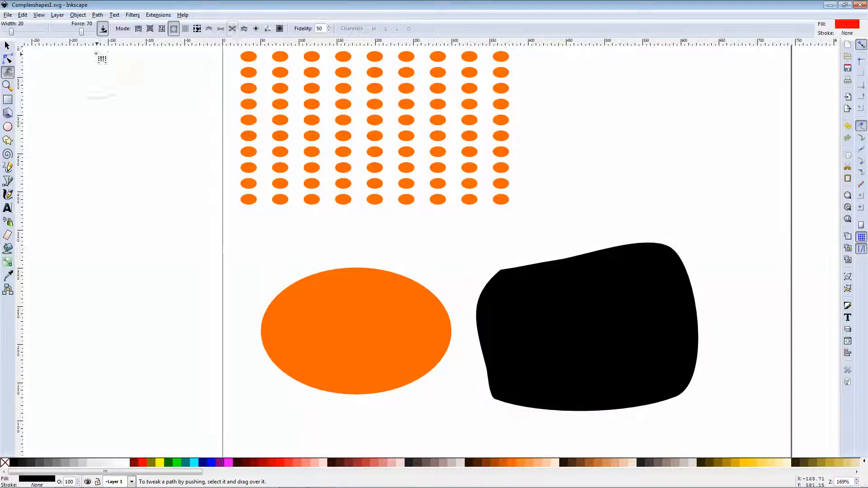
left_click(210, 29)
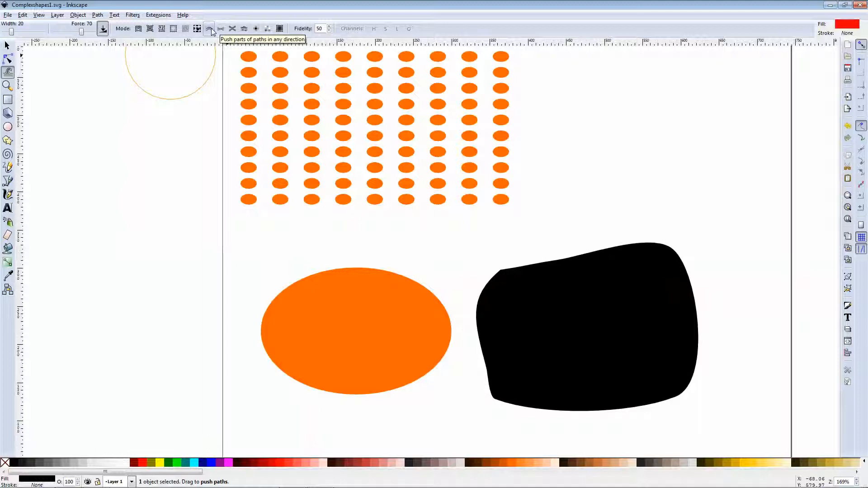
mouse_move(488, 291)
left_mouse_down()
mouse_move(528, 284)
mouse_move(565, 321)
mouse_move(545, 303)
mouse_move(541, 279)
mouse_move(556, 300)
mouse_move(553, 277)
mouse_move(612, 294)
mouse_move(591, 271)
mouse_move(574, 286)
mouse_move(579, 300)
mouse_move(542, 299)
mouse_move(504, 324)
mouse_move(489, 368)
mouse_move(460, 387)
mouse_move(517, 419)
mouse_move(595, 418)
mouse_move(646, 388)
mouse_move(662, 352)
mouse_move(647, 253)
mouse_move(565, 277)
mouse_move(549, 299)
mouse_move(643, 281)
mouse_move(675, 305)
mouse_move(692, 339)
mouse_move(695, 387)
mouse_move(675, 398)
mouse_move(552, 420)
mouse_move(525, 376)
left_mouse_up()
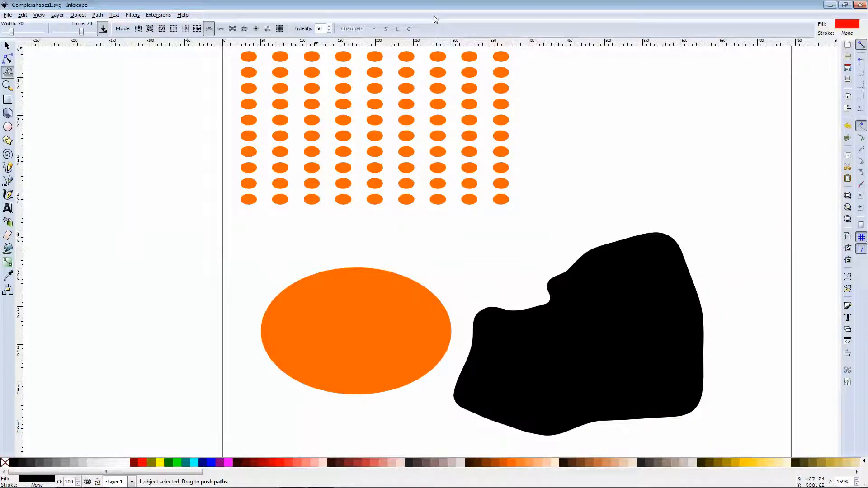
Step: Inset the black shape's upper-left notch with the Tweak tool's inset-path mode, and return to the Selector
left_click(220, 29)
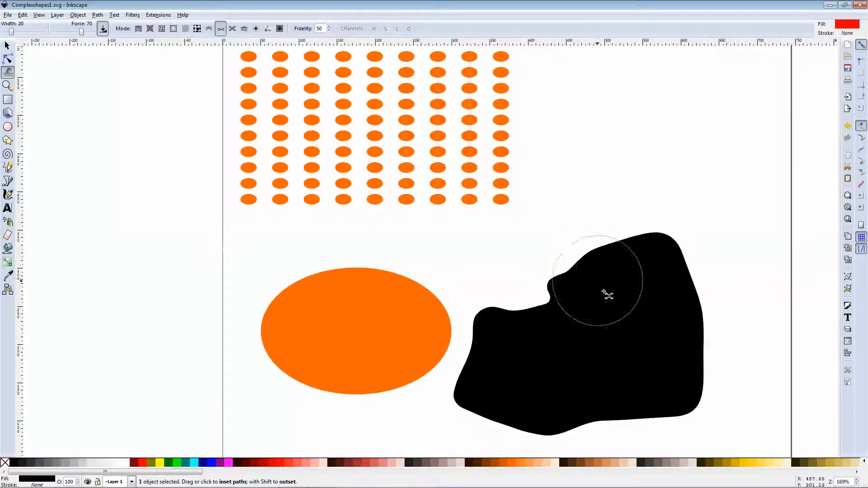
mouse_move(541, 277)
left_mouse_down()
mouse_move(563, 300)
mouse_move(552, 314)
mouse_move(582, 274)
left_mouse_up()
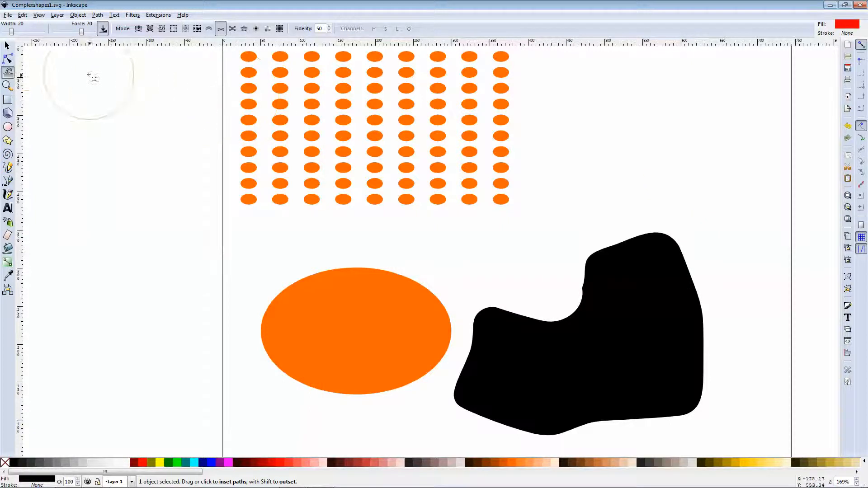
left_click(9, 47)
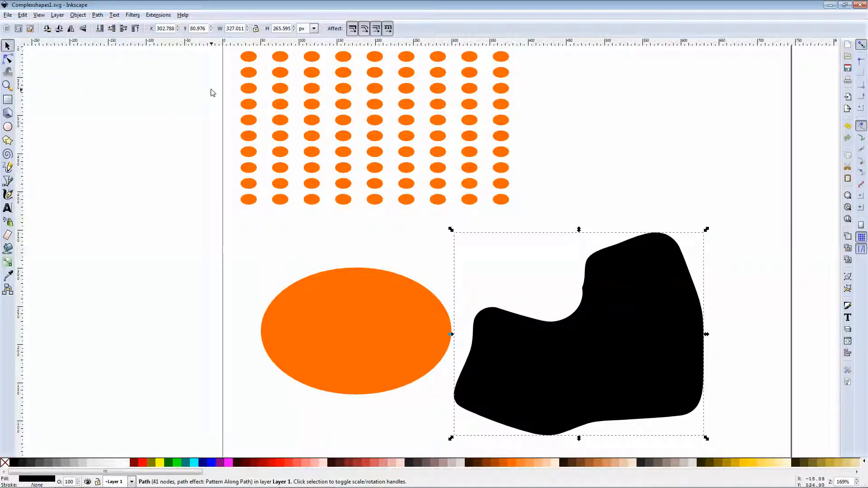
scroll(210, 92, "down", 1)
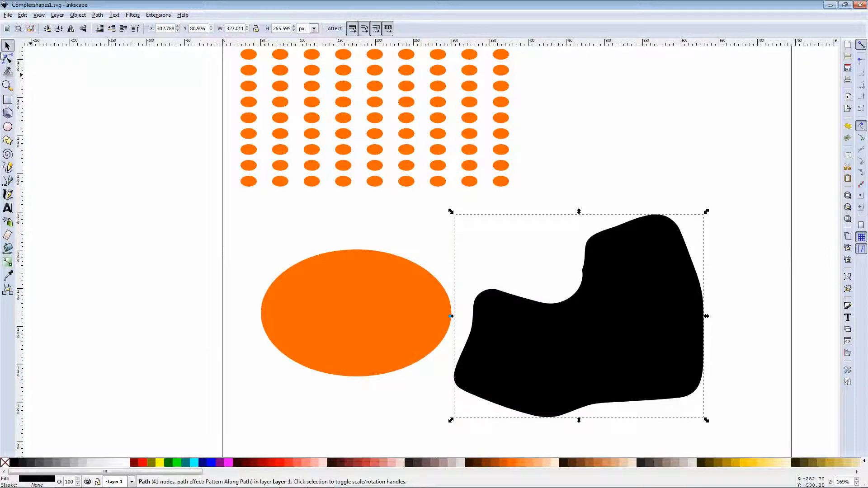
Step: Edit the black shape's nodes, raising the three along the notch's lower edge to build up its upper-left part
left_click(7, 60)
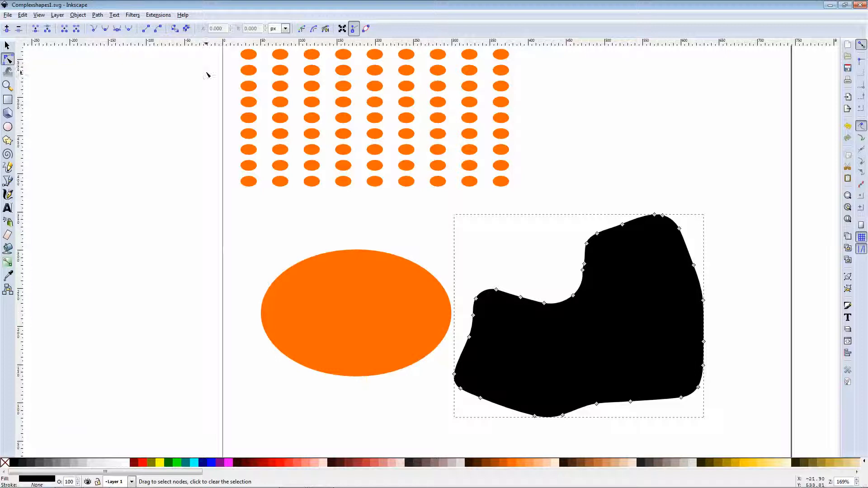
scroll(703, 346, "up", 2)
scroll(692, 332, "down", 4)
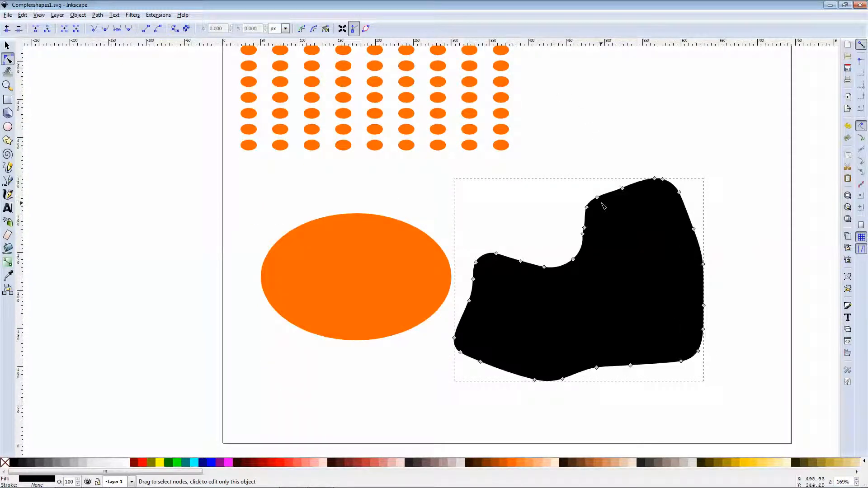
scroll(602, 206, "up", 4, "ctrl")
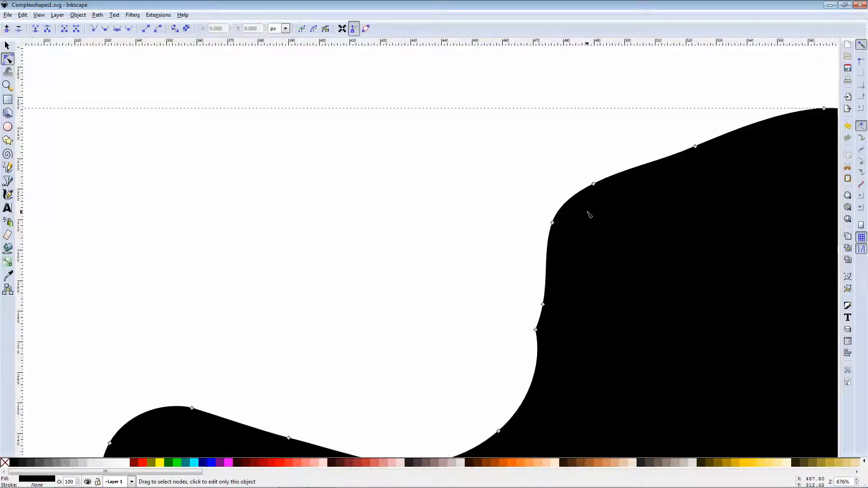
scroll(588, 214, "down", 2)
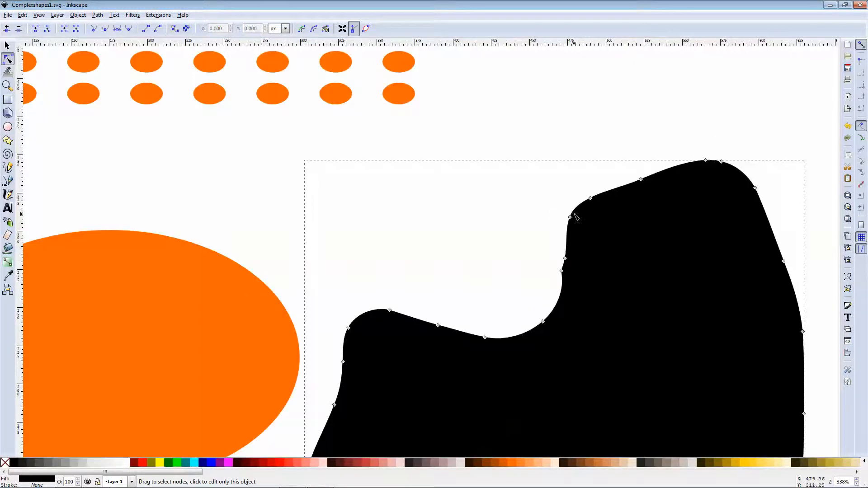
scroll(583, 212, "down", 3)
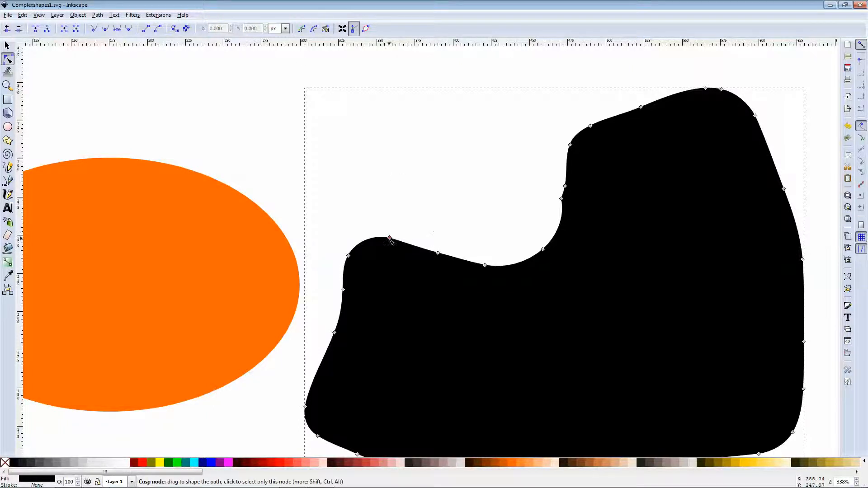
left_click_drag(390, 237, 380, 141)
left_click_drag(438, 252, 456, 142)
left_click_drag(485, 265, 498, 164)
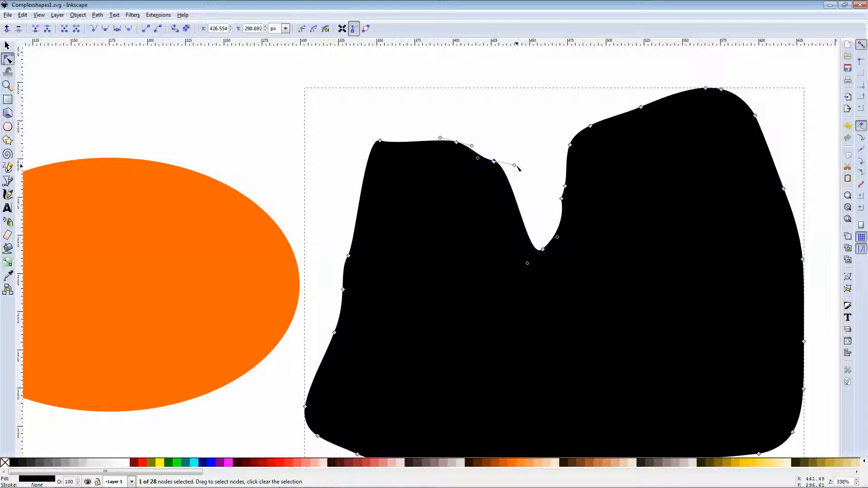
Step: Reshape the curve on the notch's left side by lengthening the handles of the nodes at its upper and lower ends
left_click_drag(514, 166, 557, 171)
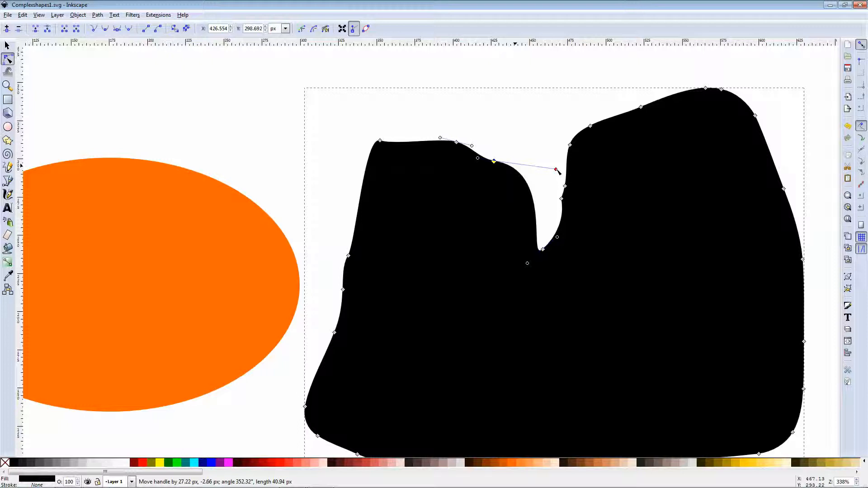
left_click_drag(557, 171, 556, 170)
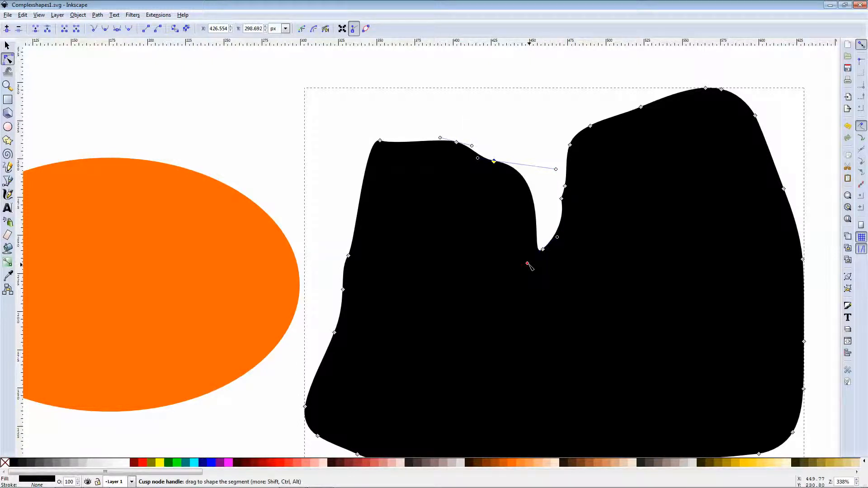
left_click_drag(527, 263, 509, 311)
Step: Move the node left of the notch to about X 424, Y 321 px and the upper-left corner node to about X 341, Y 314 px, and deselect the shape
left_click_drag(494, 162, 492, 129)
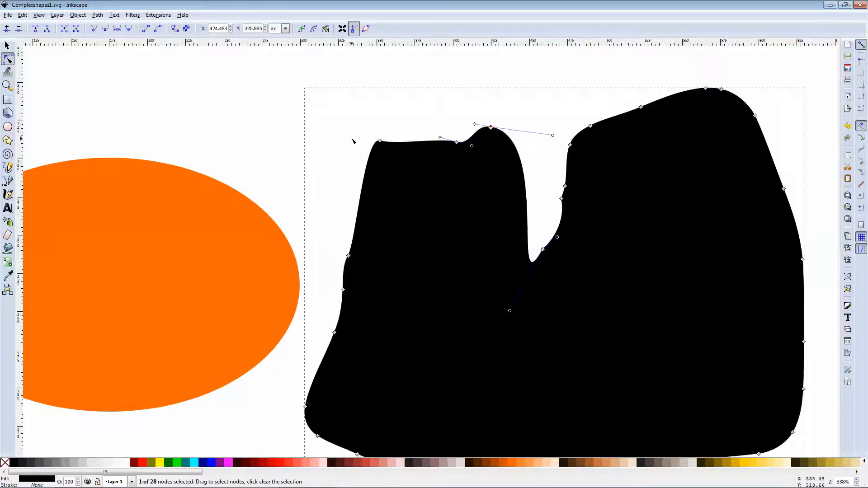
left_click_drag(377, 147, 362, 137)
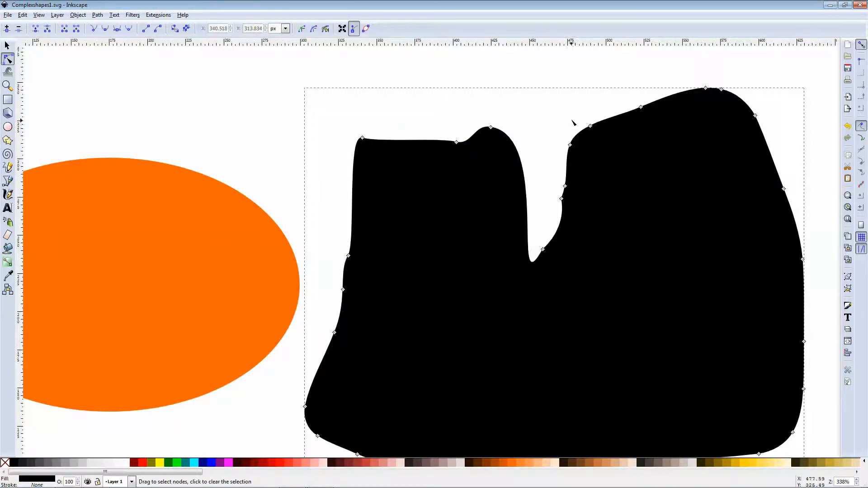
scroll(579, 126, "down", 3)
scroll(493, 141, "up", 3)
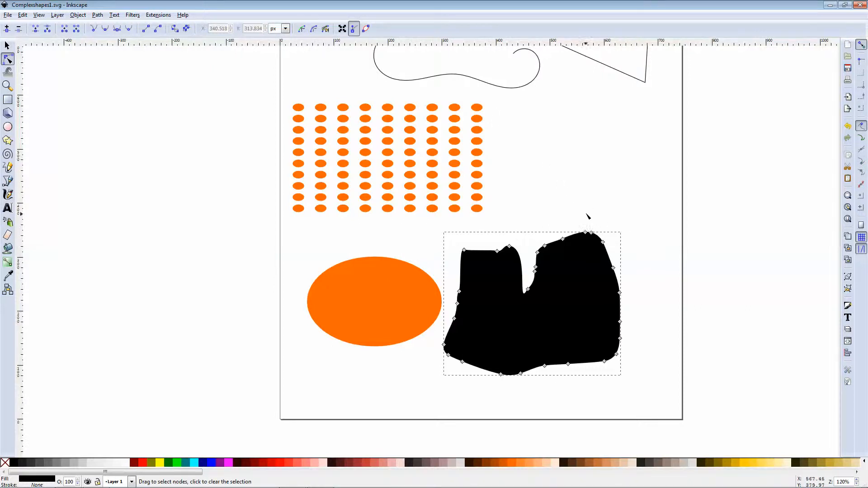
scroll(577, 213, "up", 1)
scroll(577, 213, "up", 6)
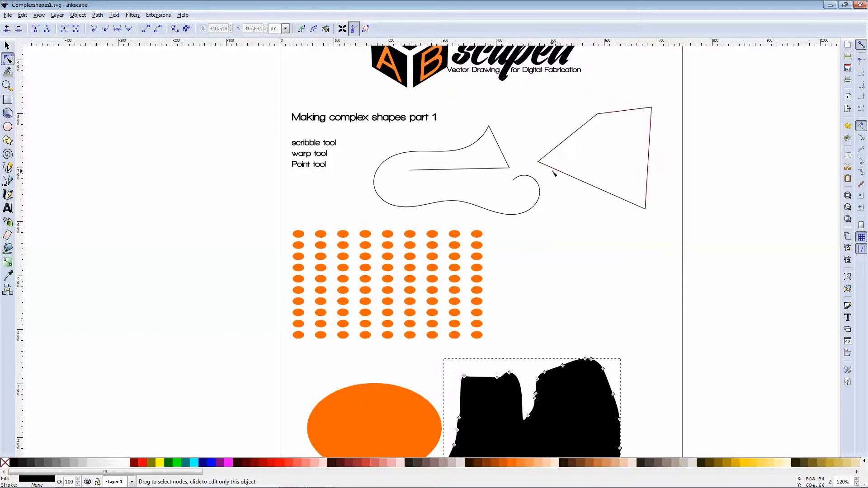
left_click(559, 214)
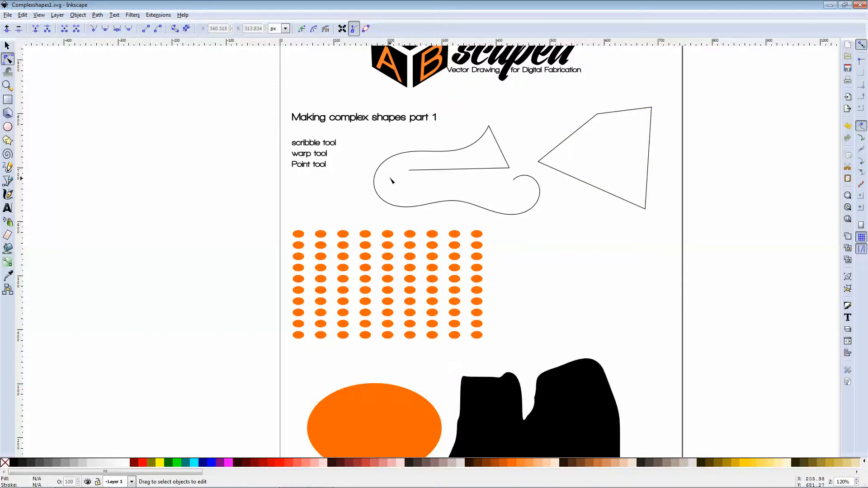
scroll(481, 176, "up", 5)
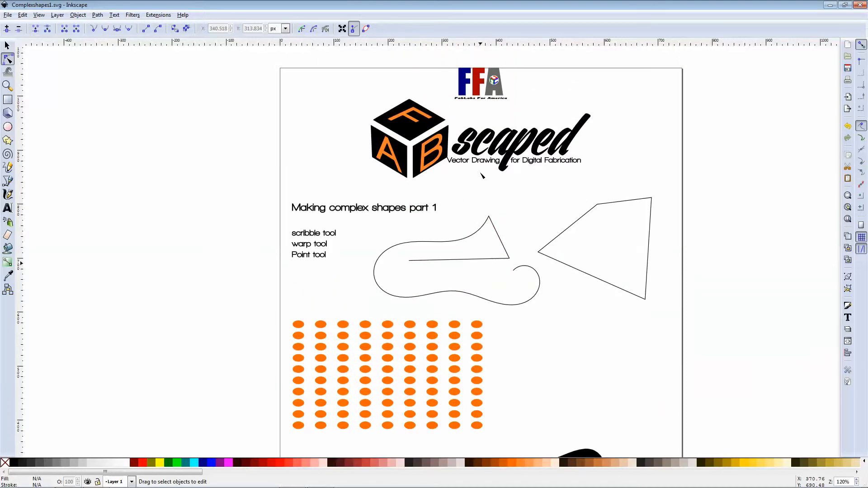
left_click(13, 478)
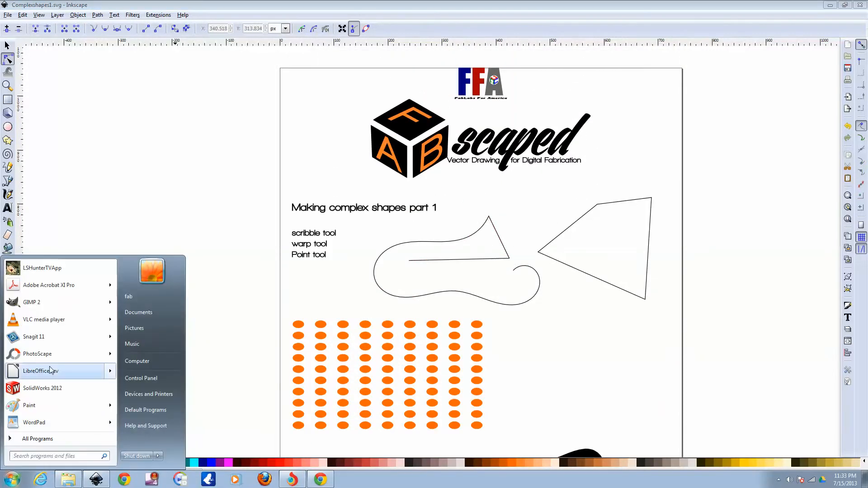
mouse_move(113, 337)
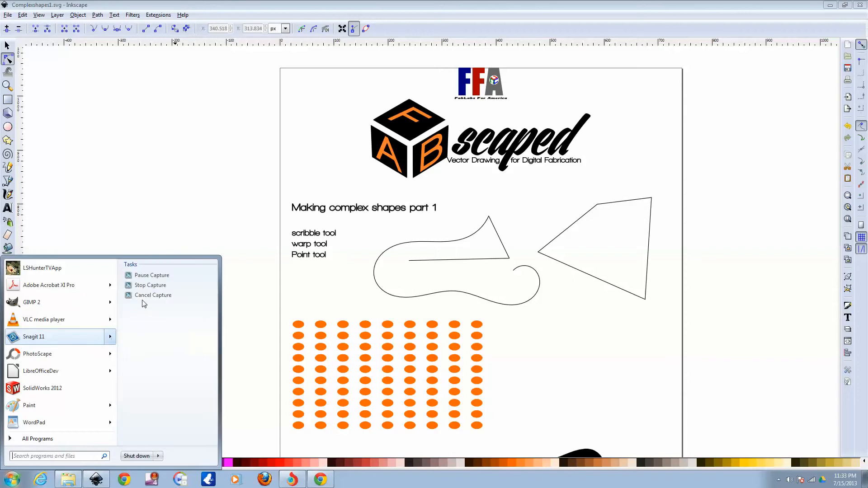